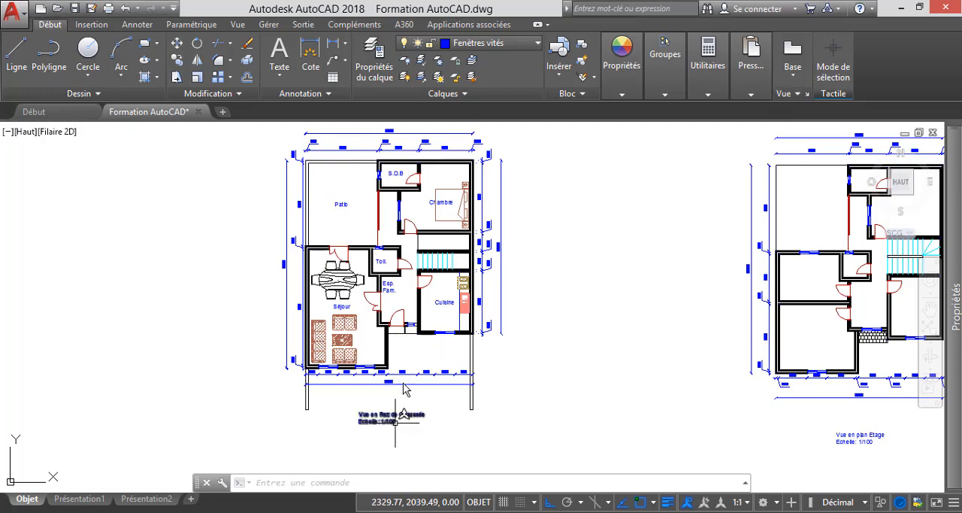
- Examine the ground-floor plan's dimensions and scale label, and read the scale formula notes in Notepad
scroll(394, 425, "up", 4)
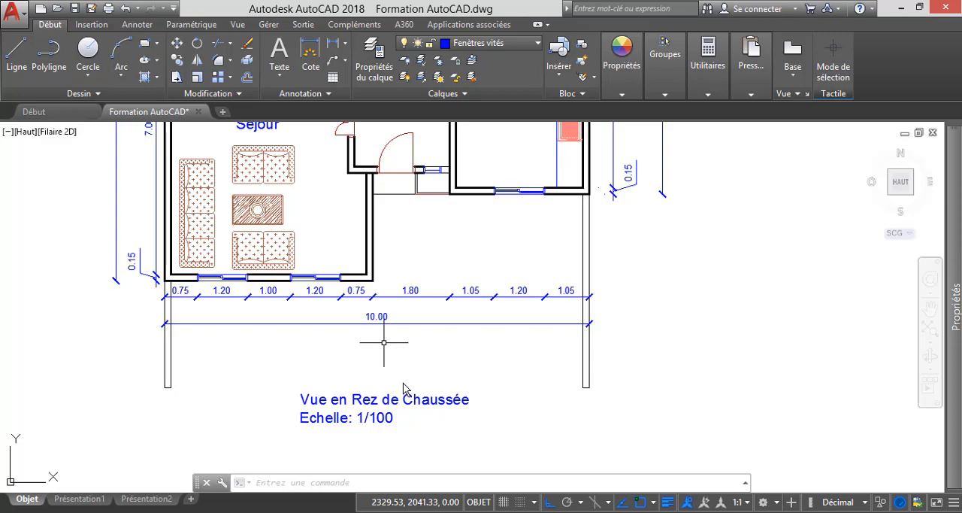
scroll(404, 388, "down", 3)
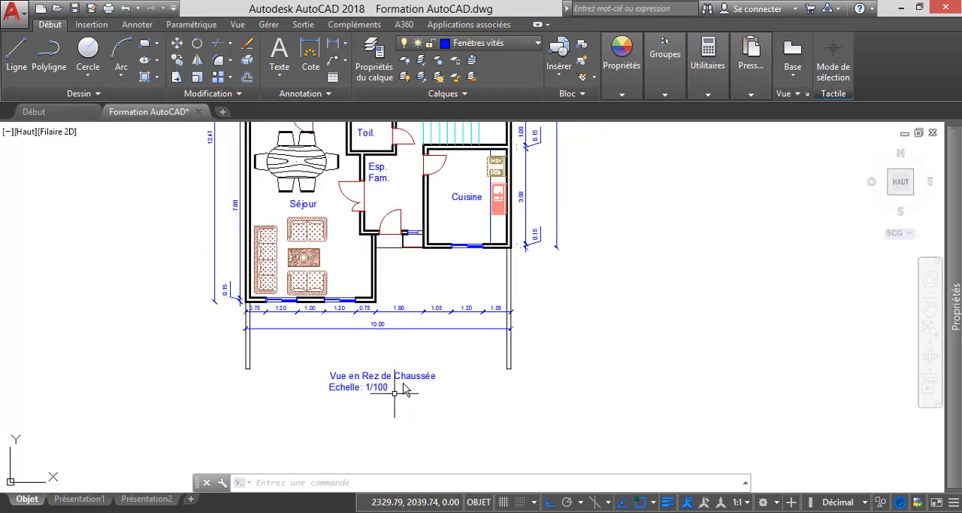
scroll(404, 388, "up", 2)
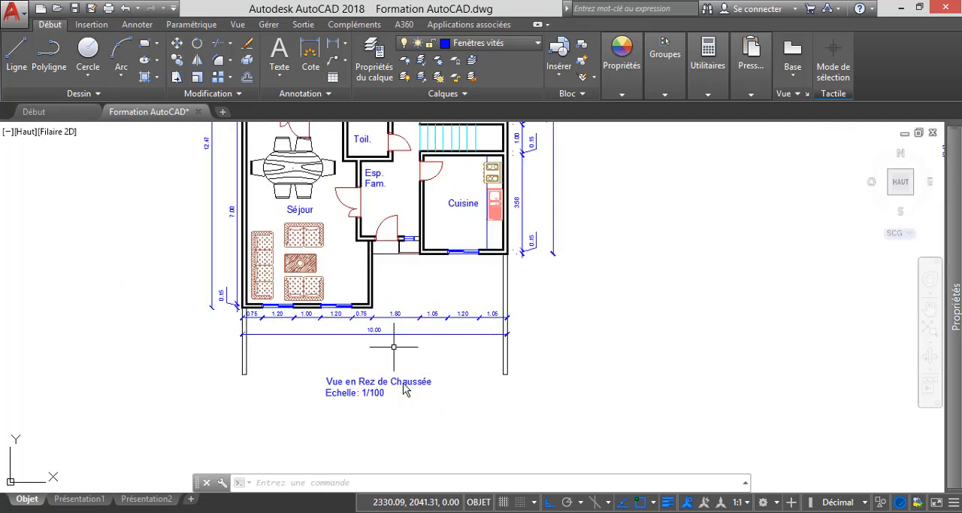
scroll(403, 388, "down", 1)
mouse_move(461, 300)
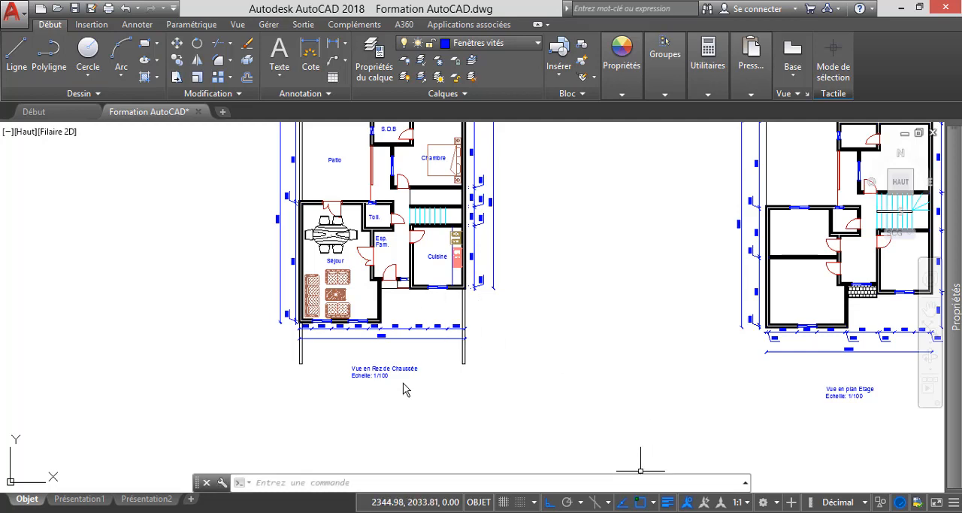
left_click(639, 512)
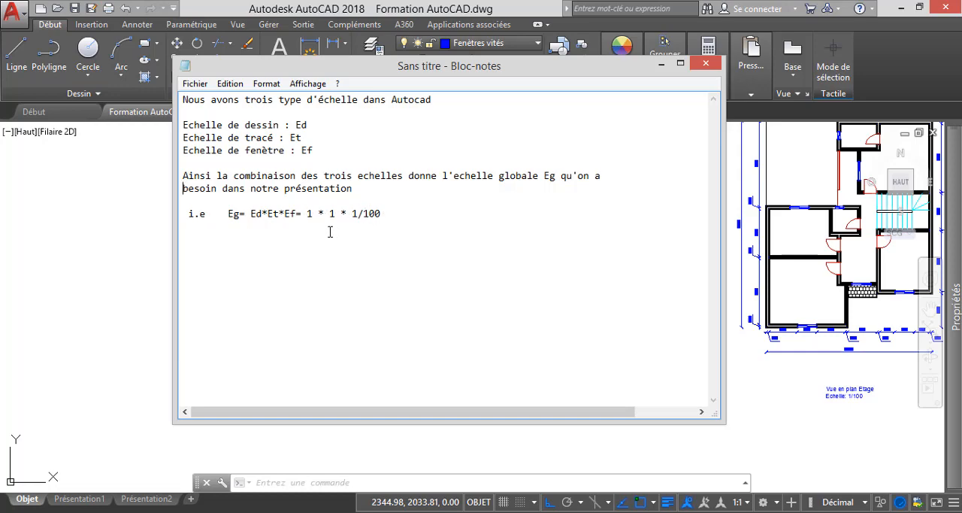
left_click(661, 67)
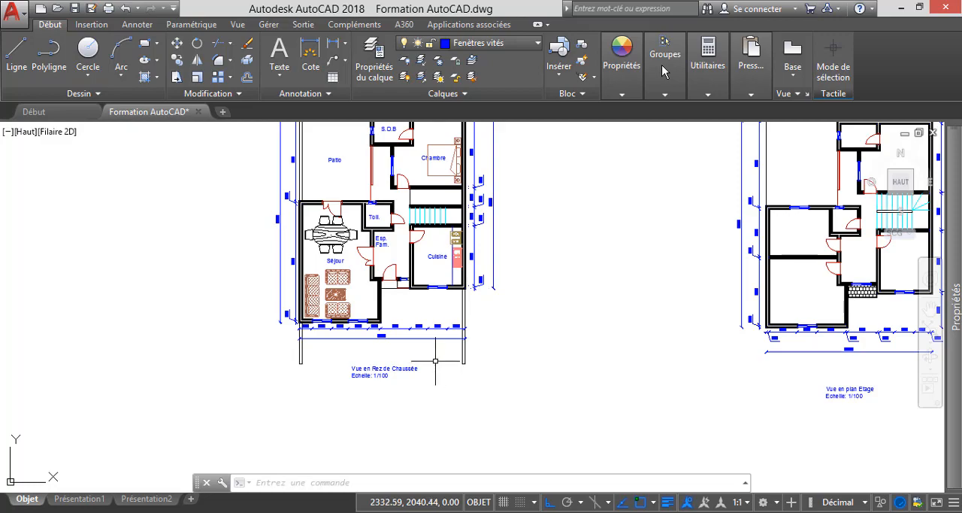
scroll(383, 337, "up", 10)
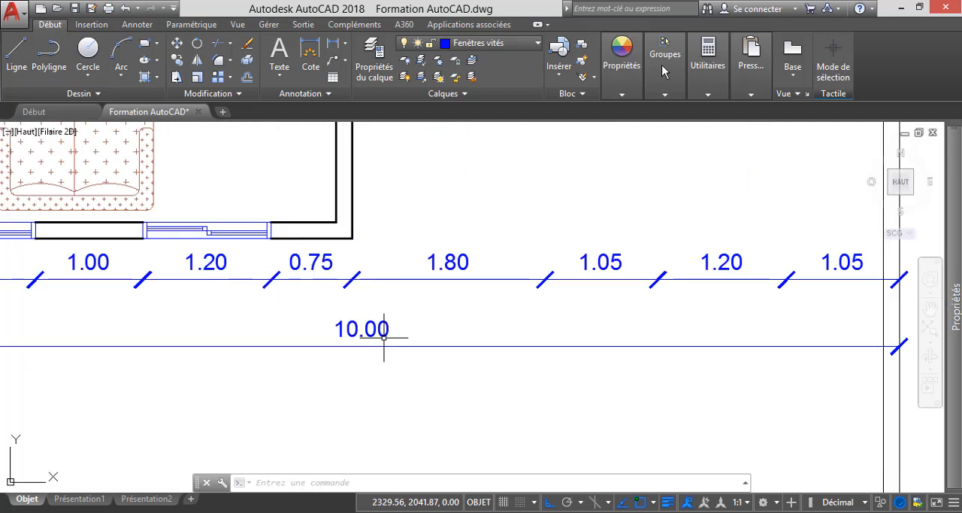
scroll(435, 275, "down", 9)
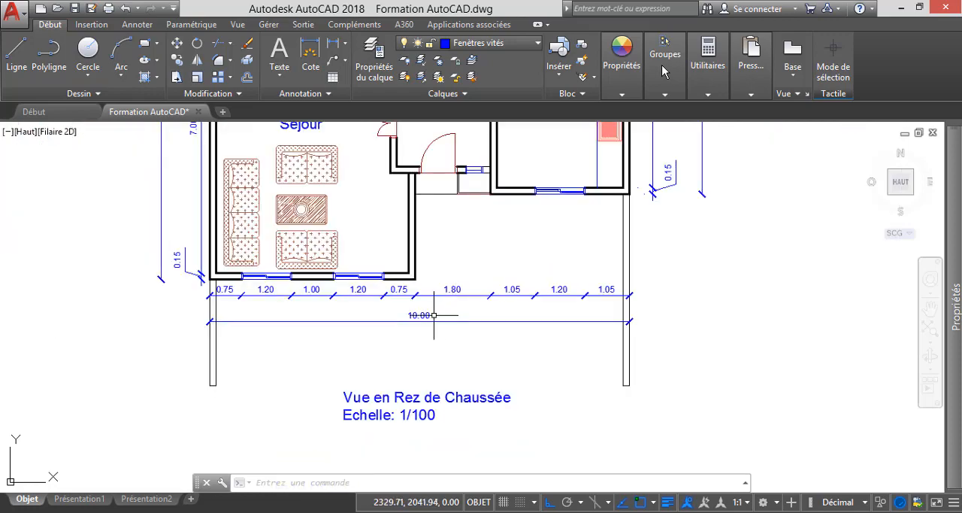
scroll(435, 275, "up", 5)
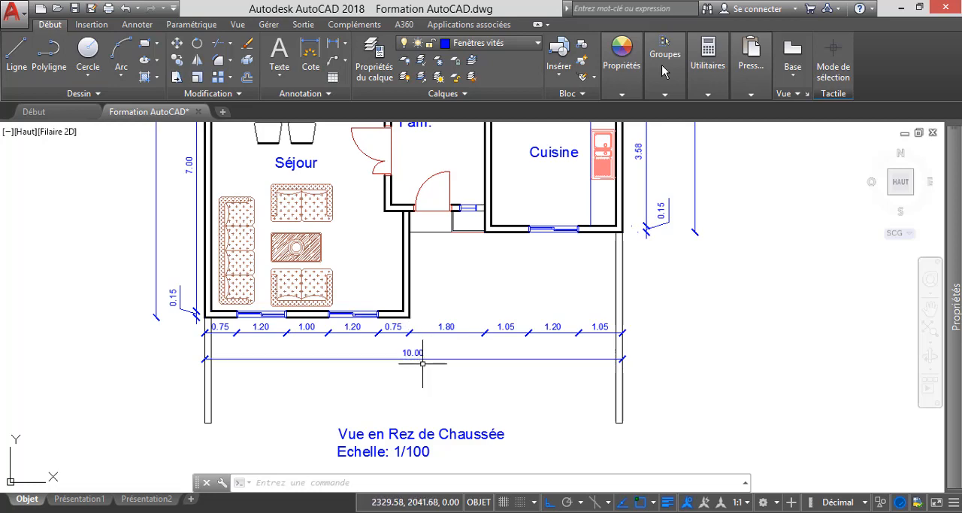
- Check the drawing's length type, precision and insertion units with the UNITES command, referring to the Notepad scale notes
type("UNITES")
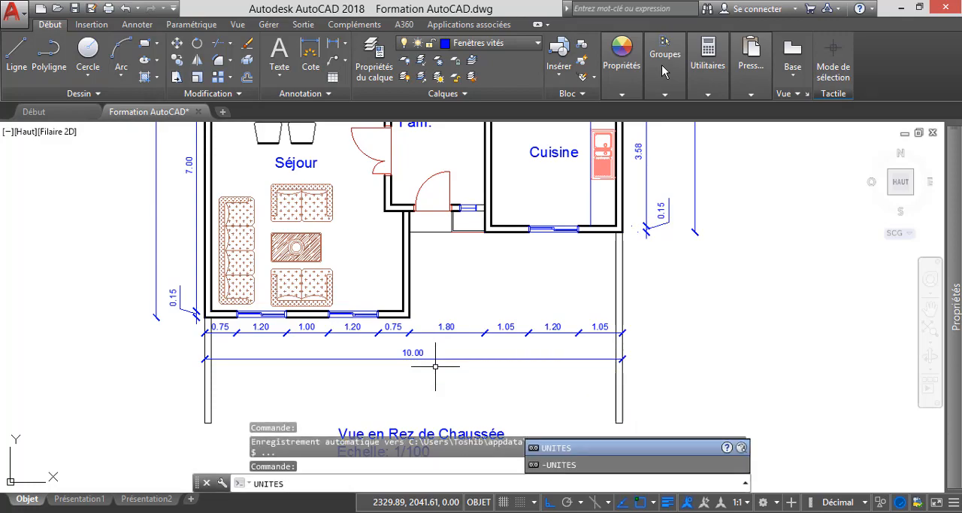
key("Return")
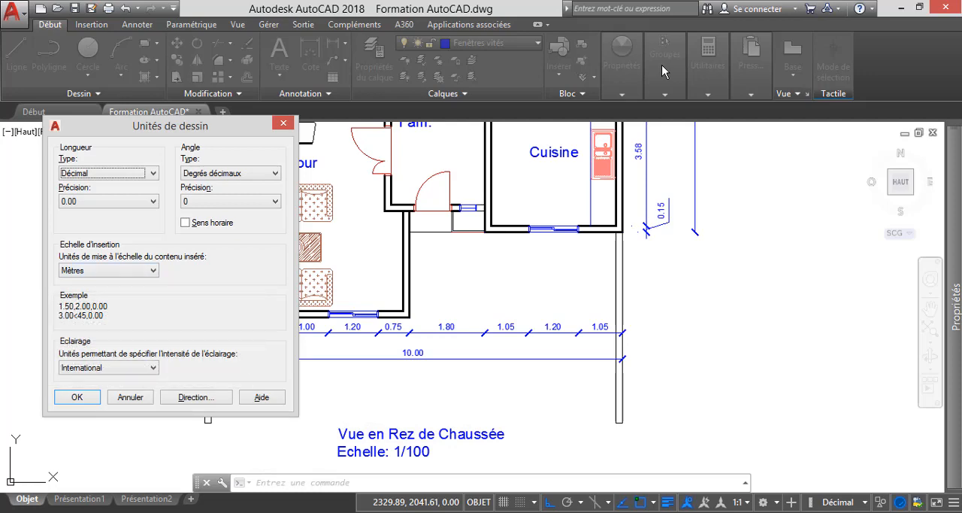
key("alt+Tab")
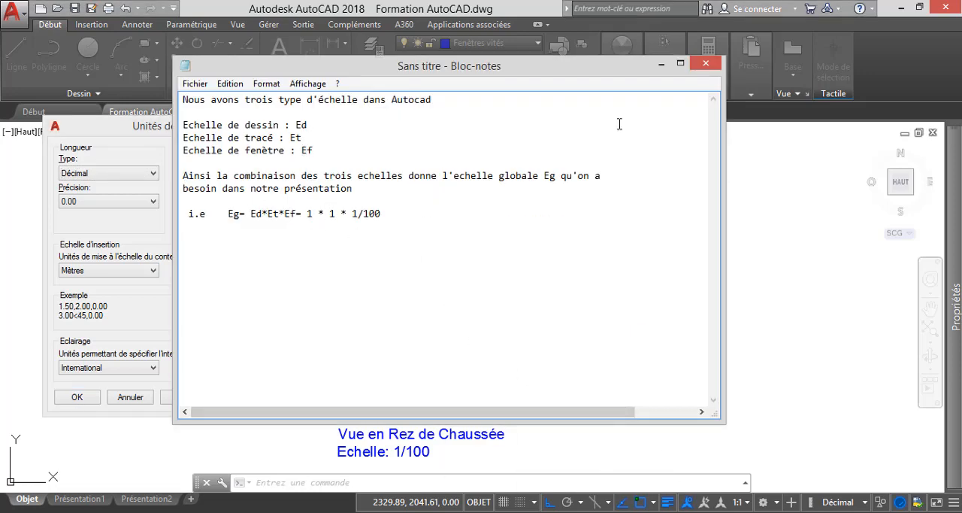
left_click(662, 64)
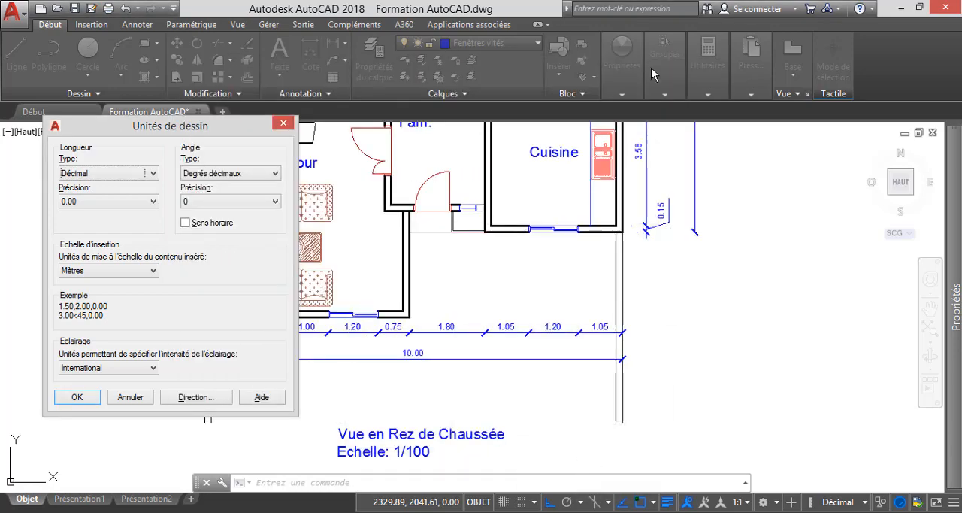
left_click(56, 391)
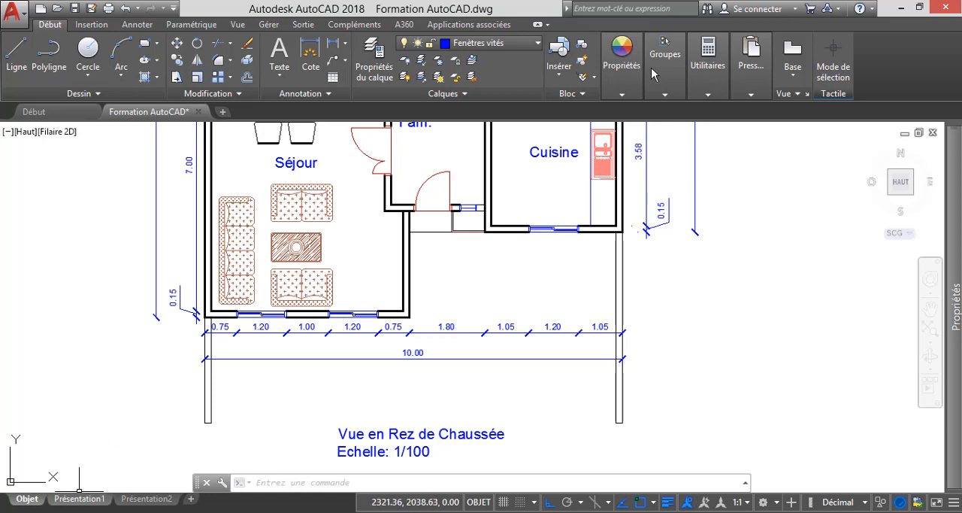
- Go to the Présentation1 layout and delete its existing viewport
mouse_move(79, 499)
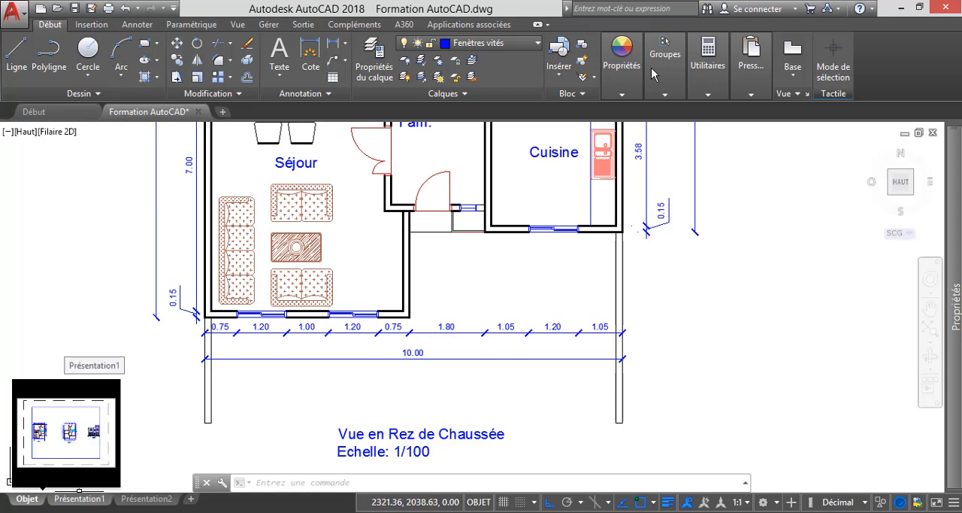
left_click(79, 498)
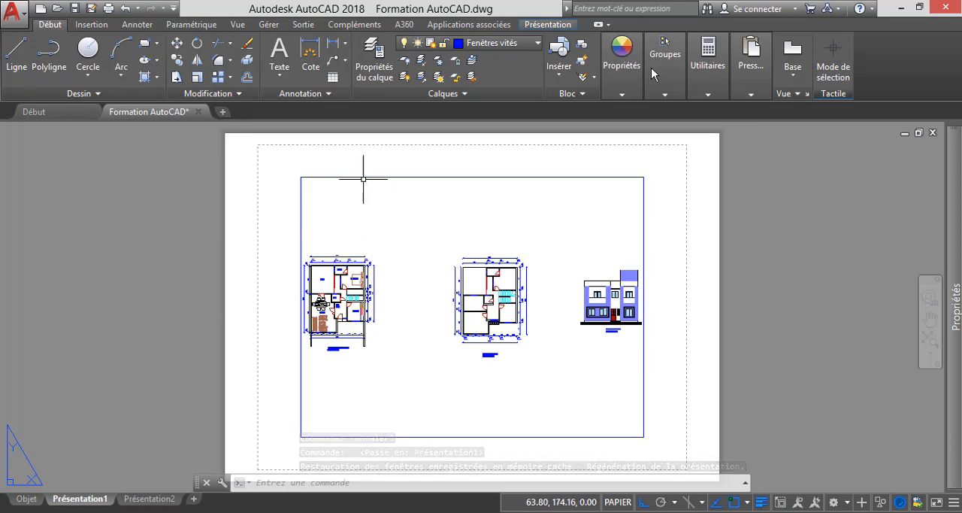
left_click(354, 176)
mouse_move(354, 176)
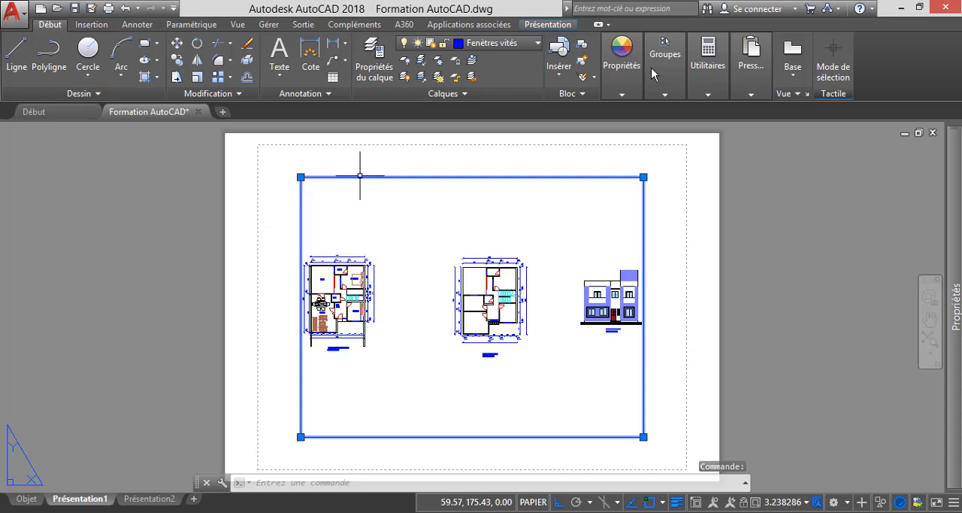
key("Delete")
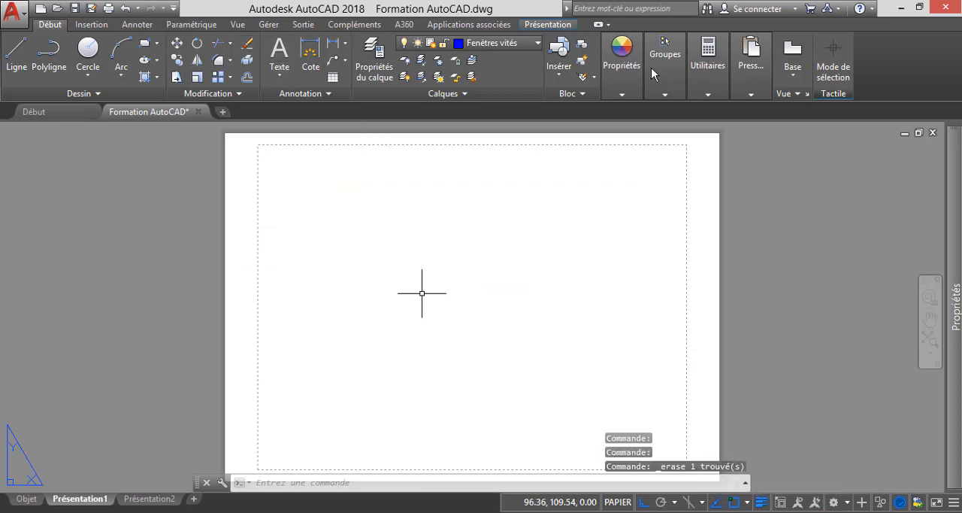
- Create a single viewport (Unique) with the FENETRES command, about 281 by 201 mm, covering nearly the whole Présentation1 sheet
scroll(365, 288, "down", 2)
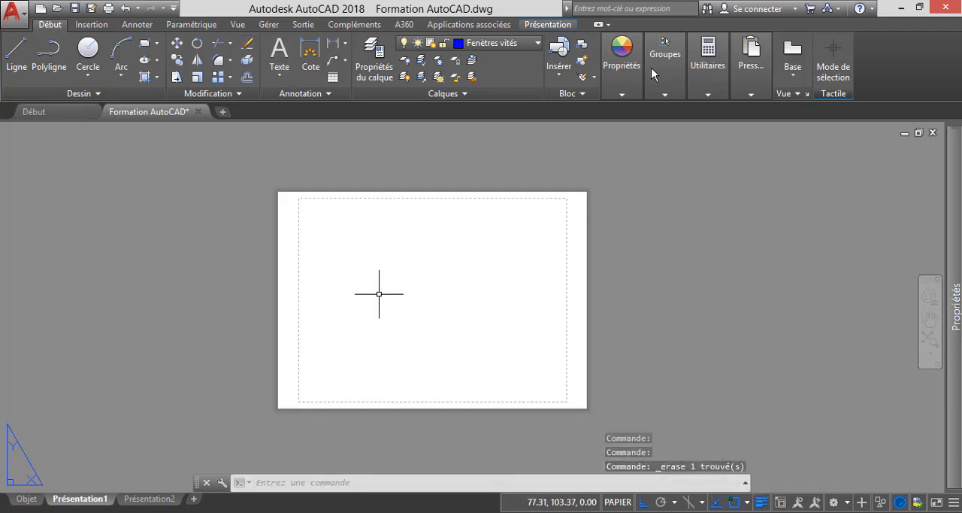
type("FEN")
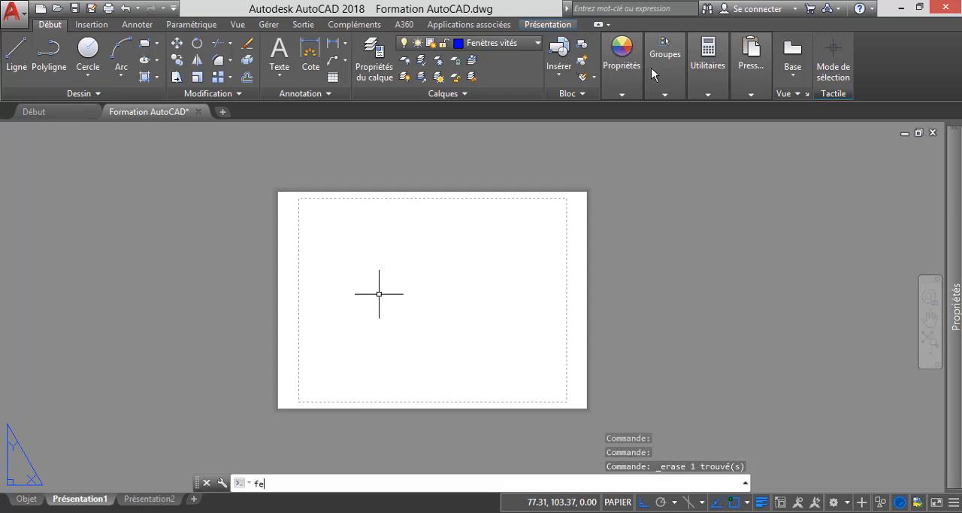
type("ETRES")
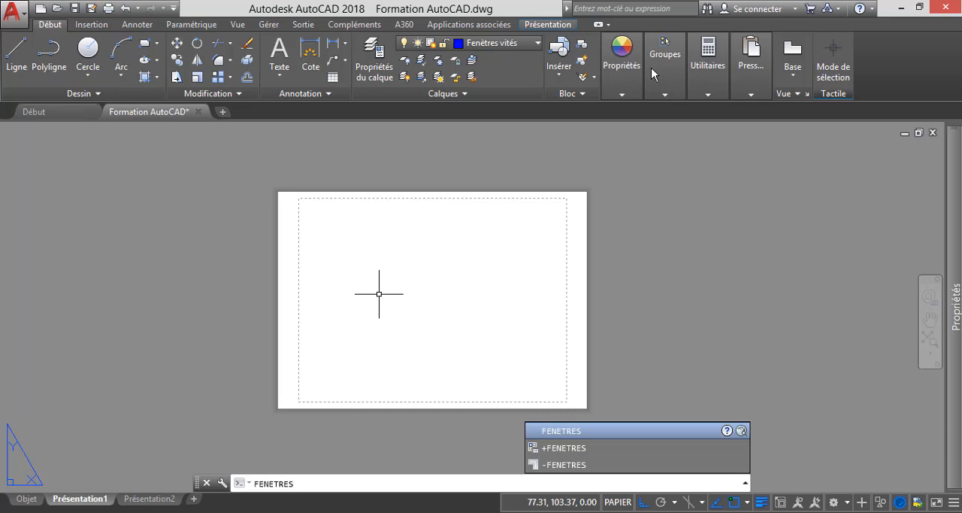
key("Return")
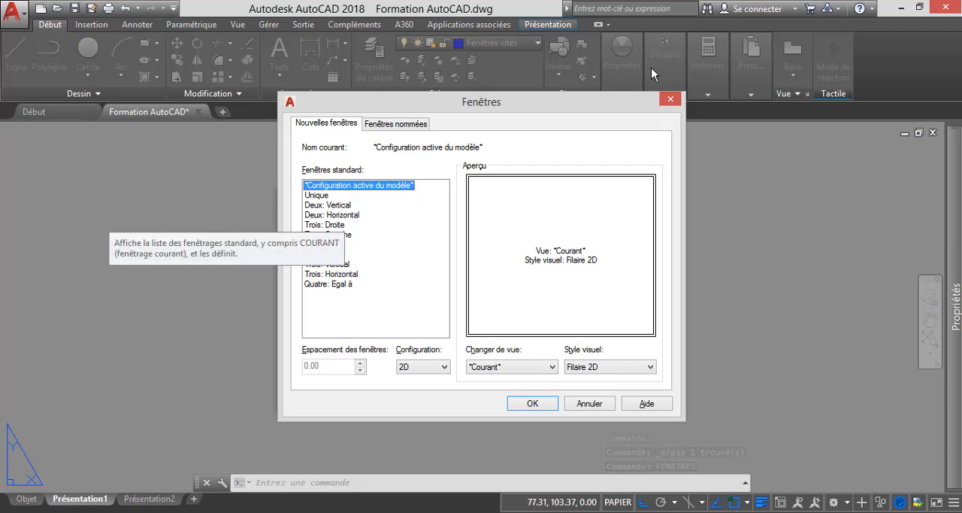
key("Down")
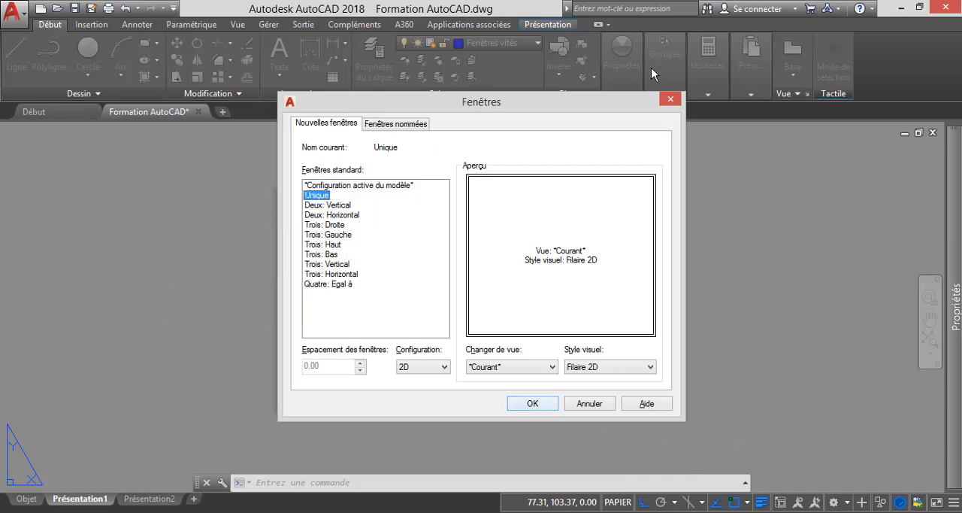
key("Return")
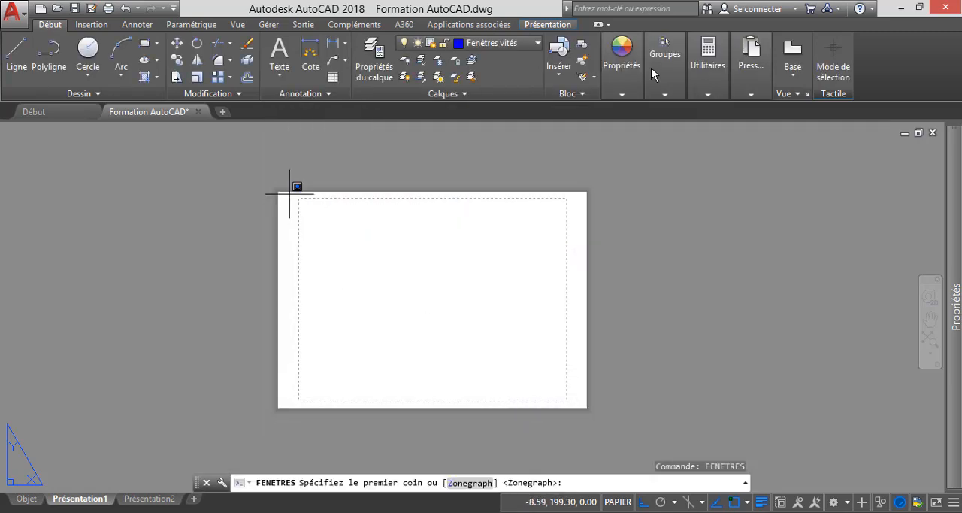
left_click(290, 194)
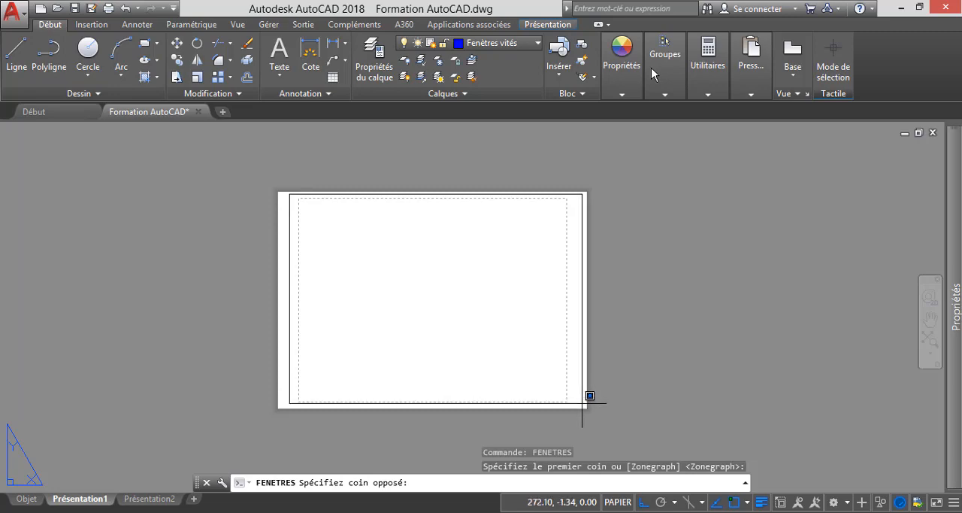
left_click(582, 402)
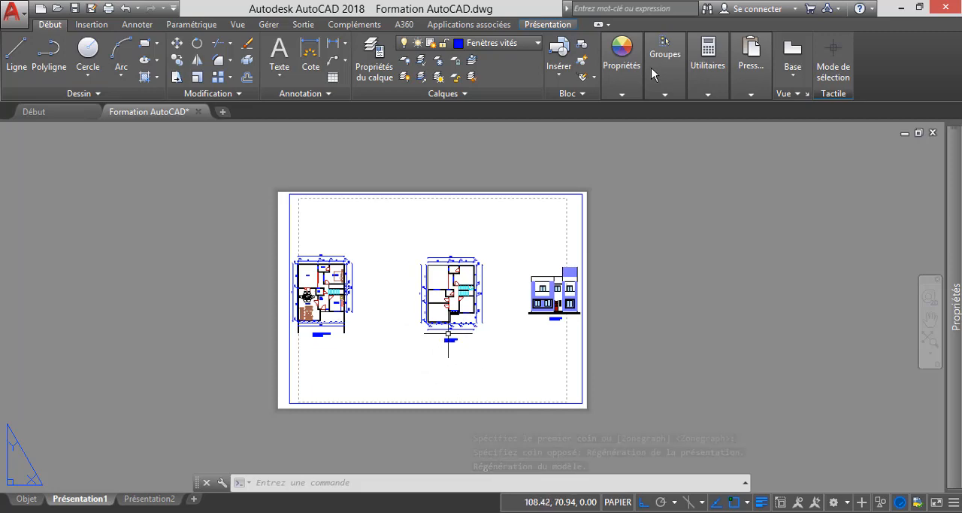
- Activate model space in the new viewport, adjust its view to bring the ground-floor plan near the centre, and return to paper space
scroll(488, 337, "down", 2)
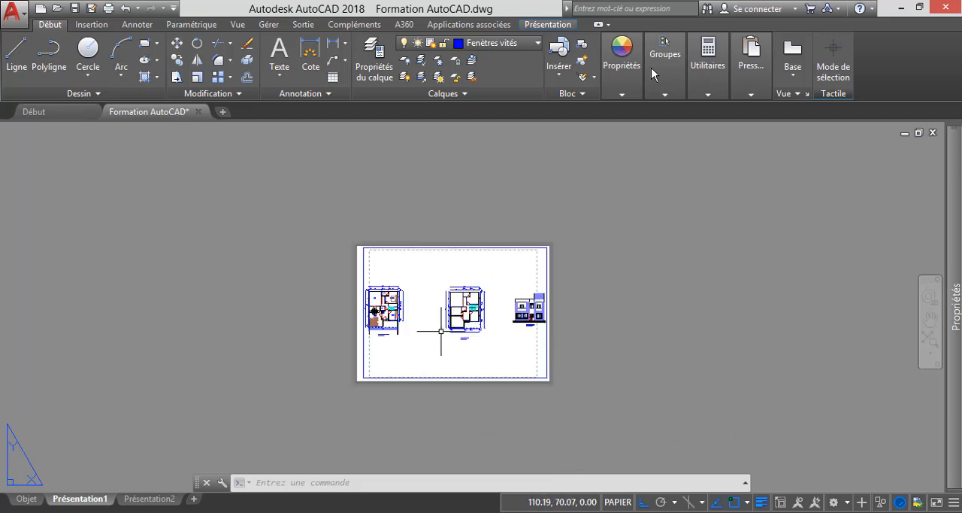
scroll(440, 331, "up", 4)
scroll(367, 296, "down", 2)
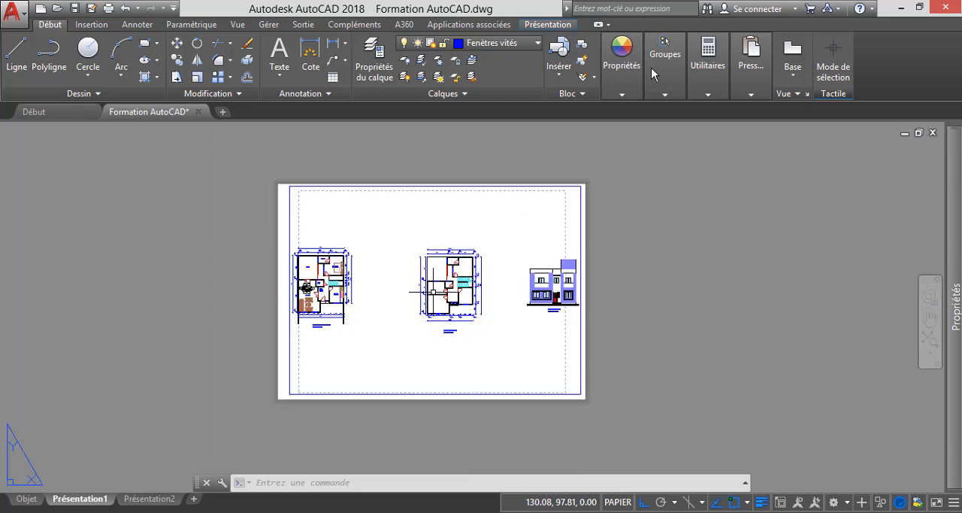
double_click(390, 319)
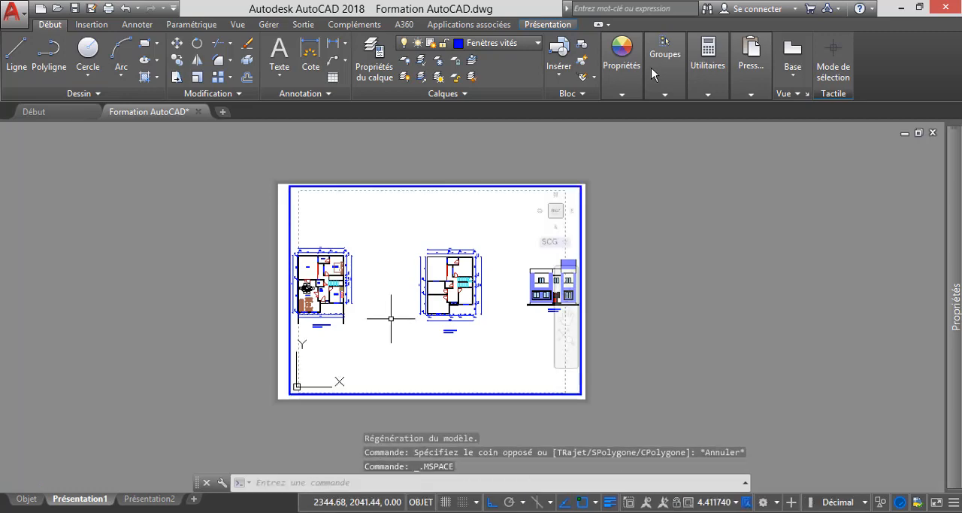
scroll(390, 319, "down", 4)
scroll(384, 316, "up", 6)
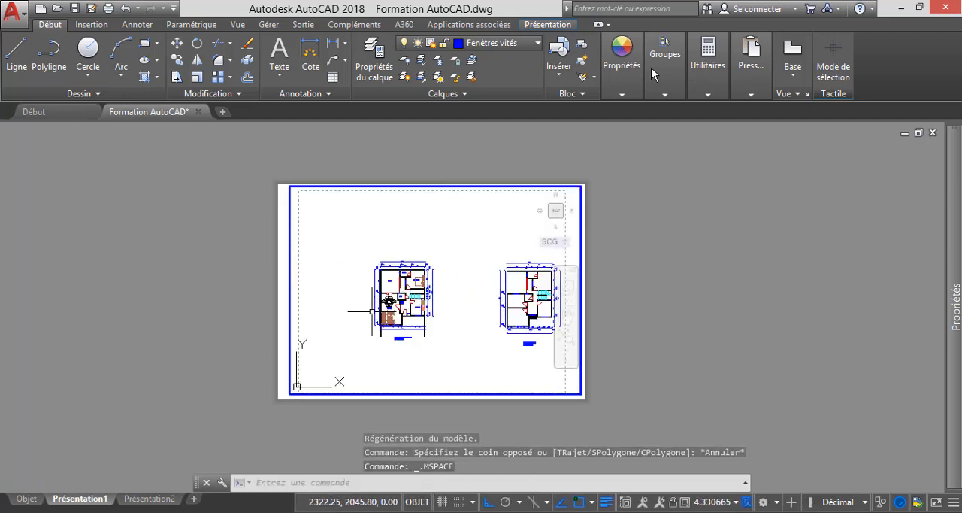
scroll(383, 316, "down", 2)
scroll(383, 316, "up", 2)
scroll(469, 317, "down", 2)
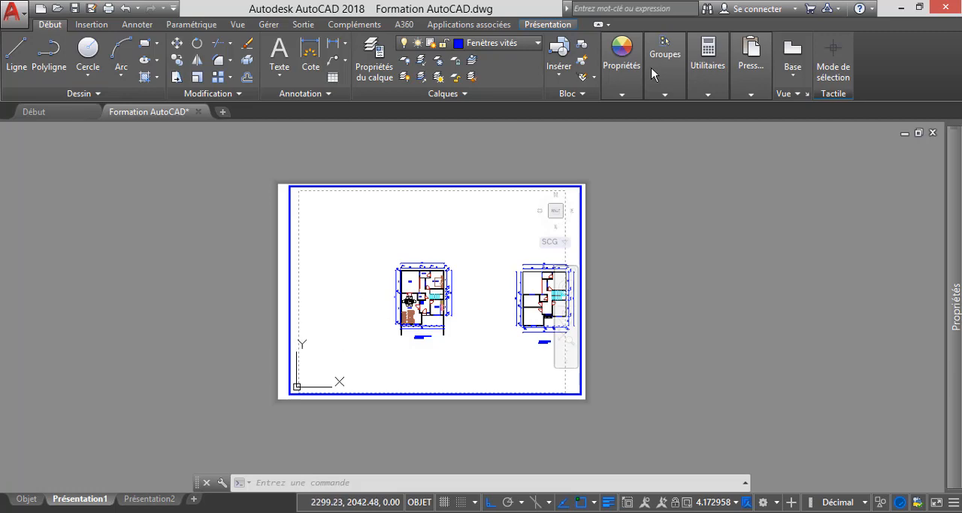
double_click(206, 330)
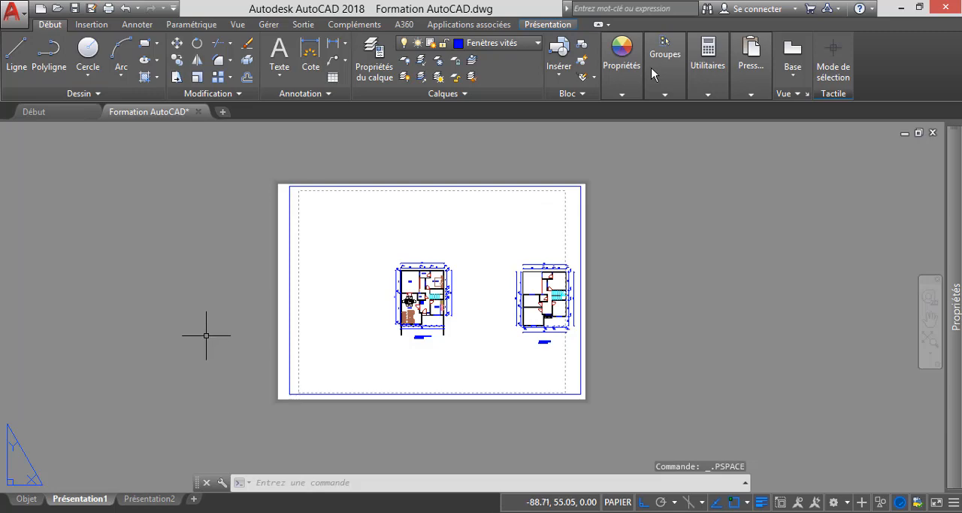
- Open the page setup of Présentation1 for modification and set its plotter to DWG To PDF.pc3
mouse_move(75, 498)
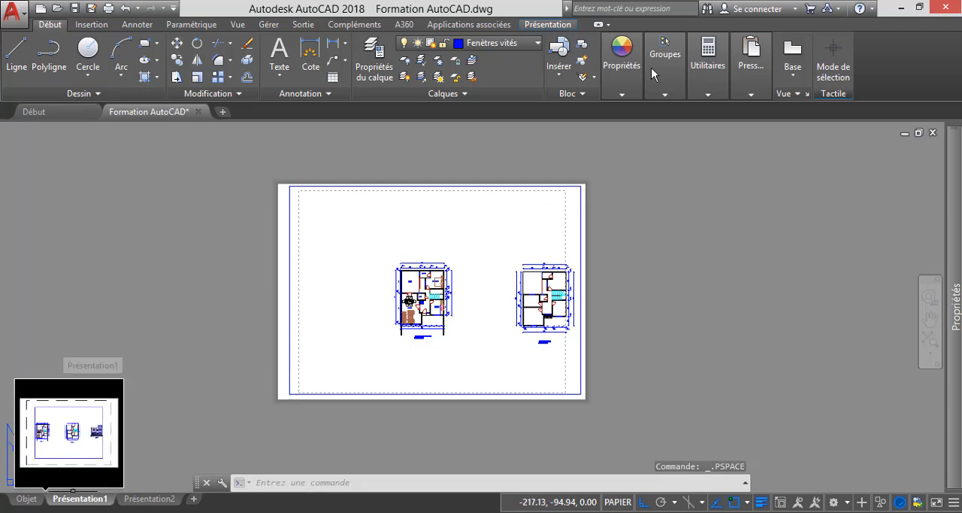
right_click(75, 498)
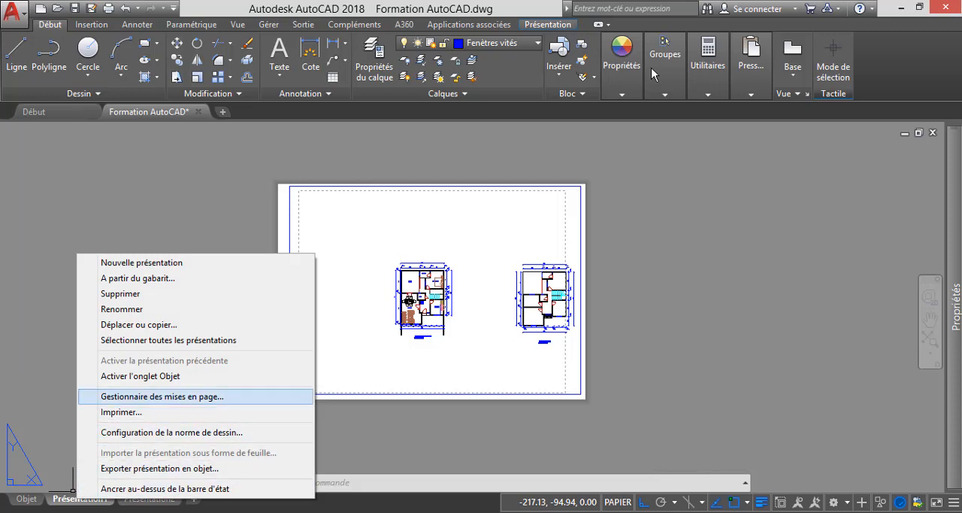
key("Return")
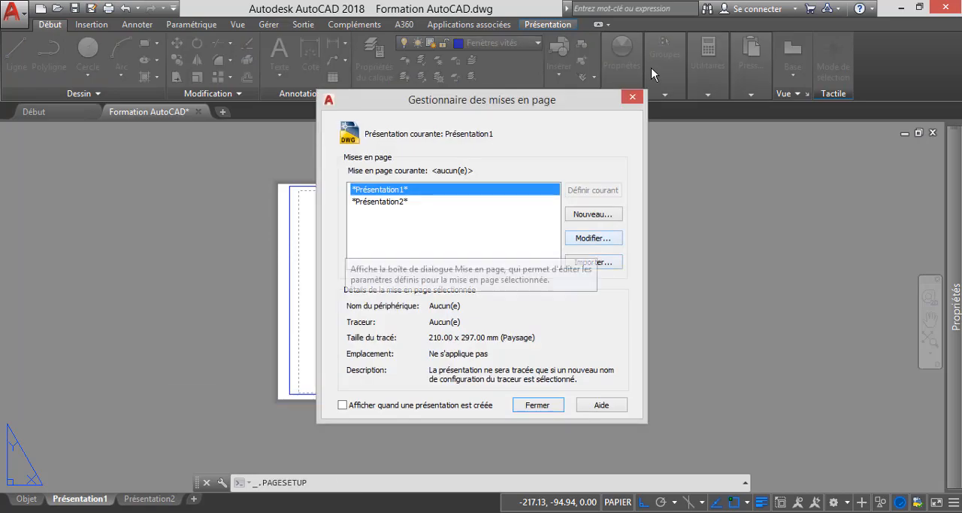
left_click(593, 237)
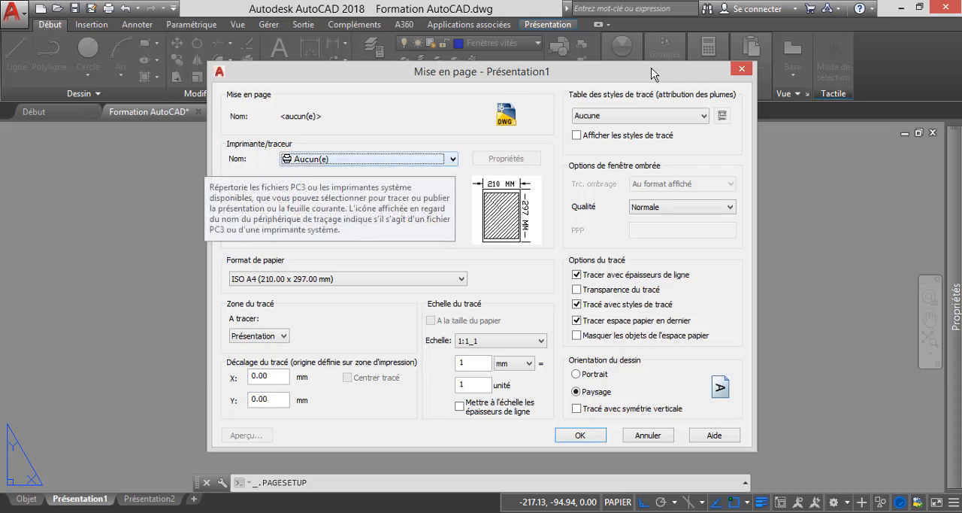
left_click(452, 159)
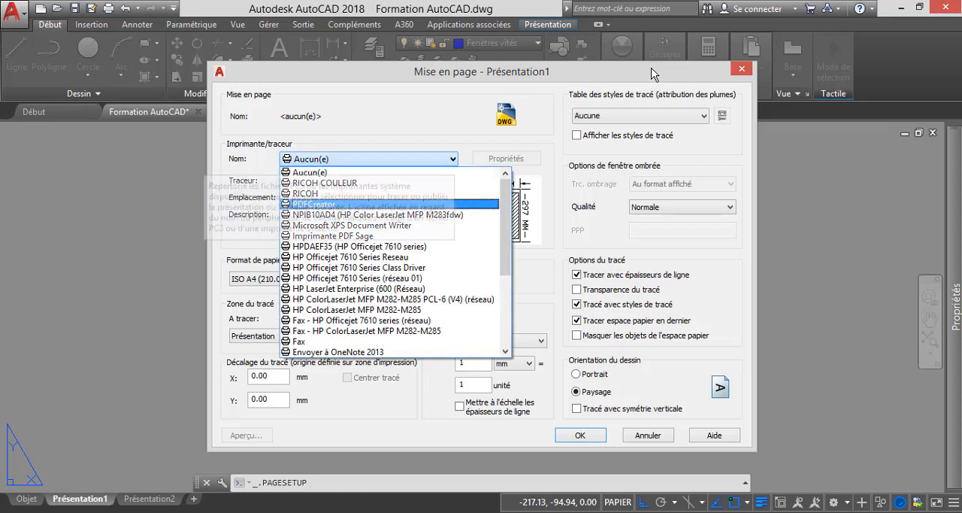
scroll(390, 247, "down", 2)
scroll(391, 261, "down", 3)
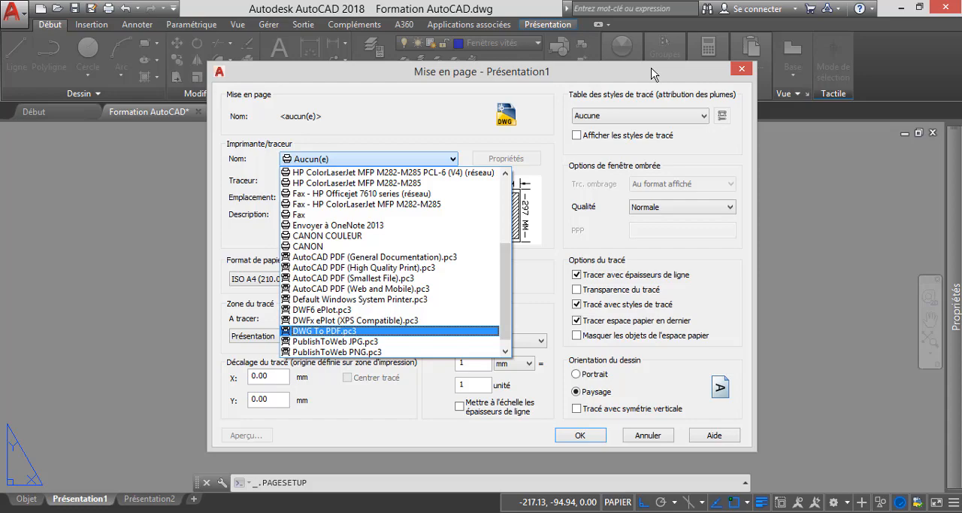
left_click(389, 330)
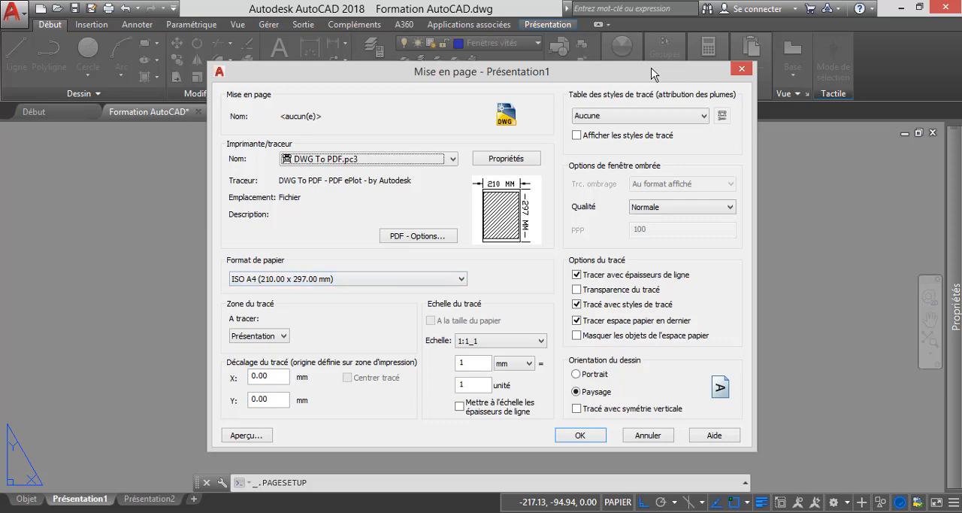
- Set the Présentation1 page setup to portrait with a plot scale of 1000 mm = 1 unit, and close the page setup manager
left_click(576, 374)
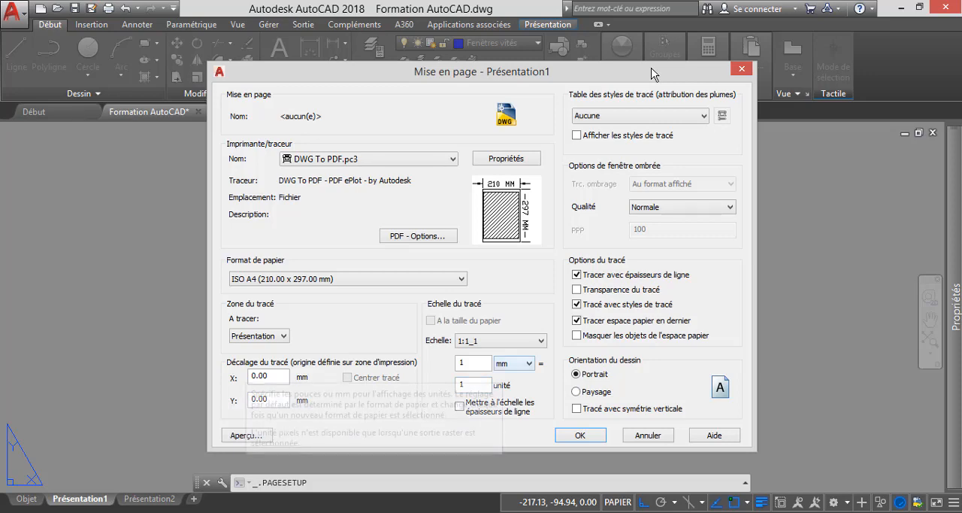
left_click(474, 363)
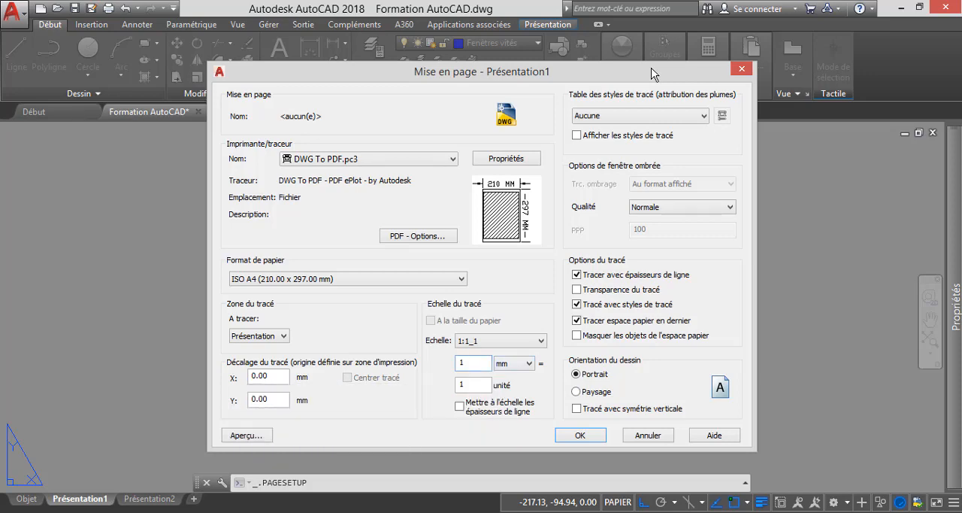
type("000")
key("Return")
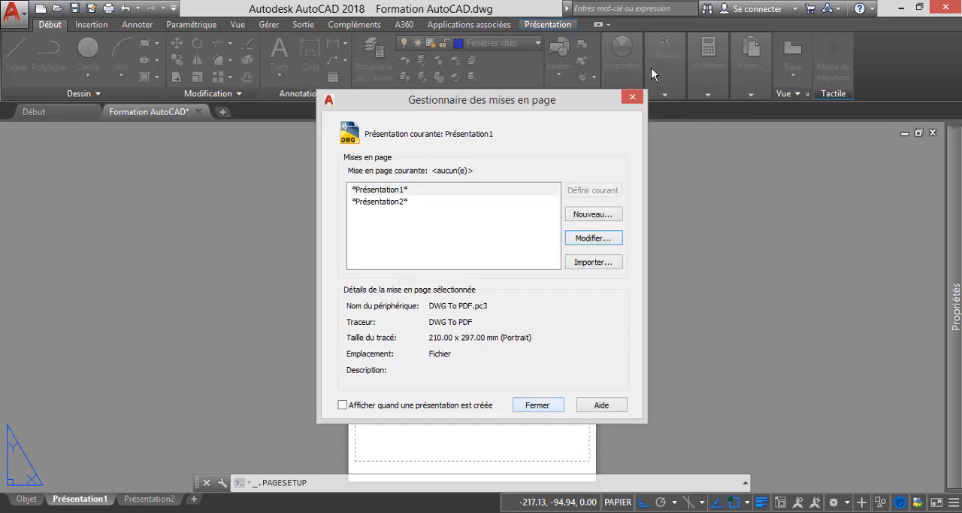
key("Return")
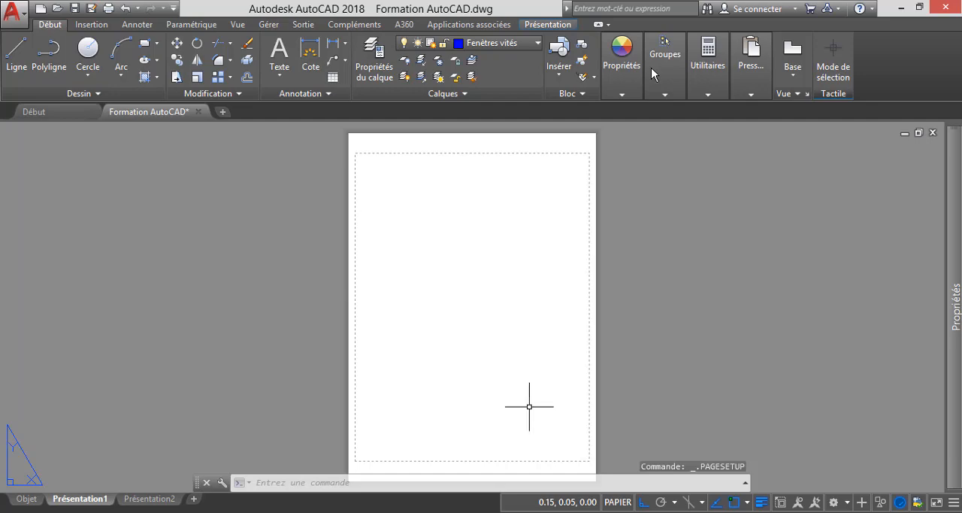
- Switch to the Notepad notes to review the global scale formula, and return to the AutoCAD layout
key("alt+Tab")
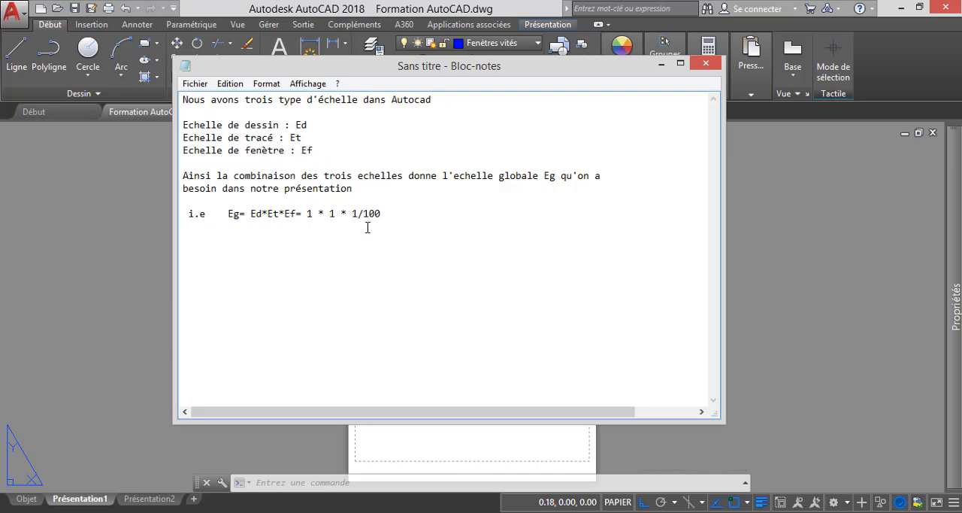
left_click(661, 64)
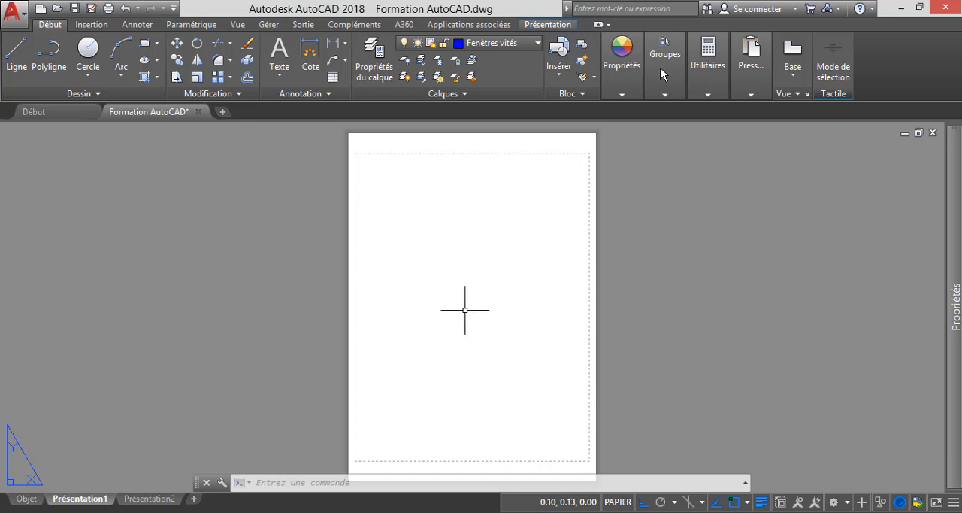
- Activate model space in the Présentation1 viewport and try to bring the house plans into view
double_click(464, 310)
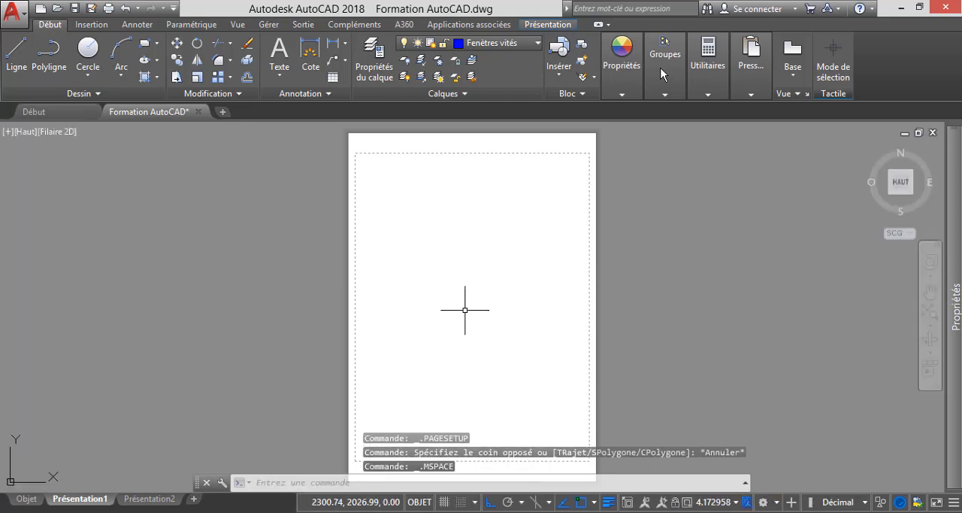
scroll(459, 295, "down", 6)
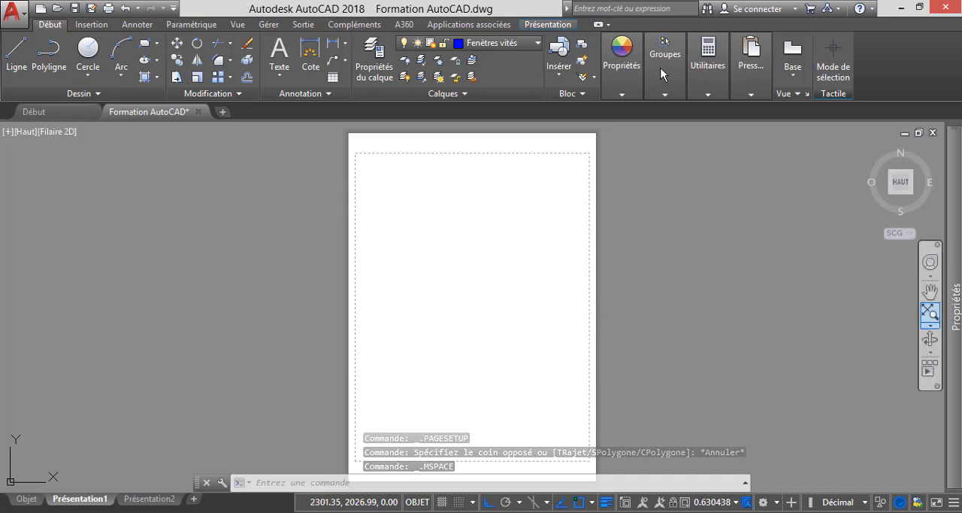
left_click(930, 311)
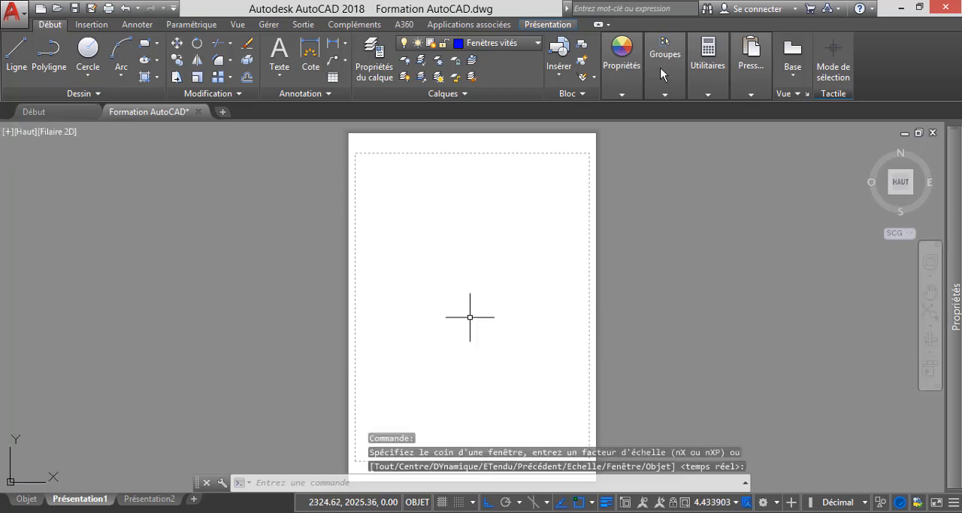
left_click(473, 313)
left_click(473, 314)
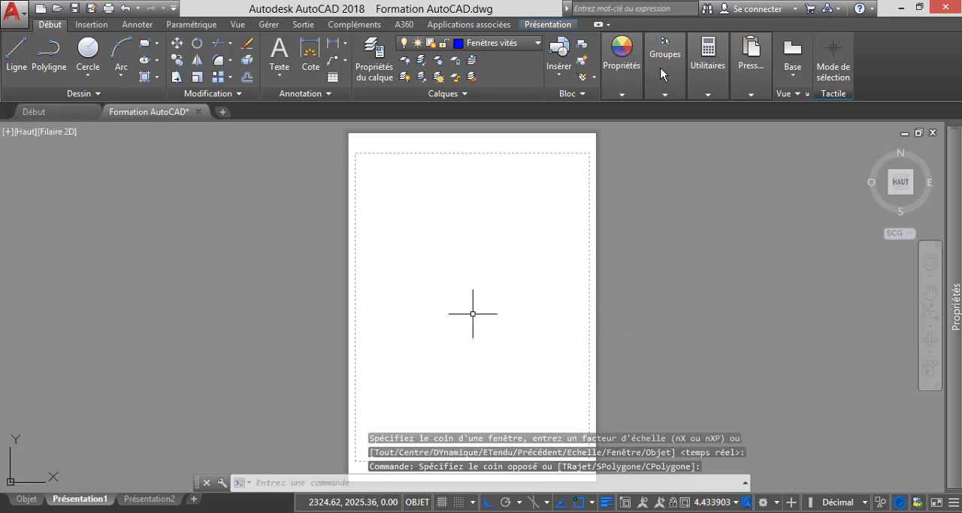
scroll(475, 314, "down", 3)
scroll(475, 315, "up", 2)
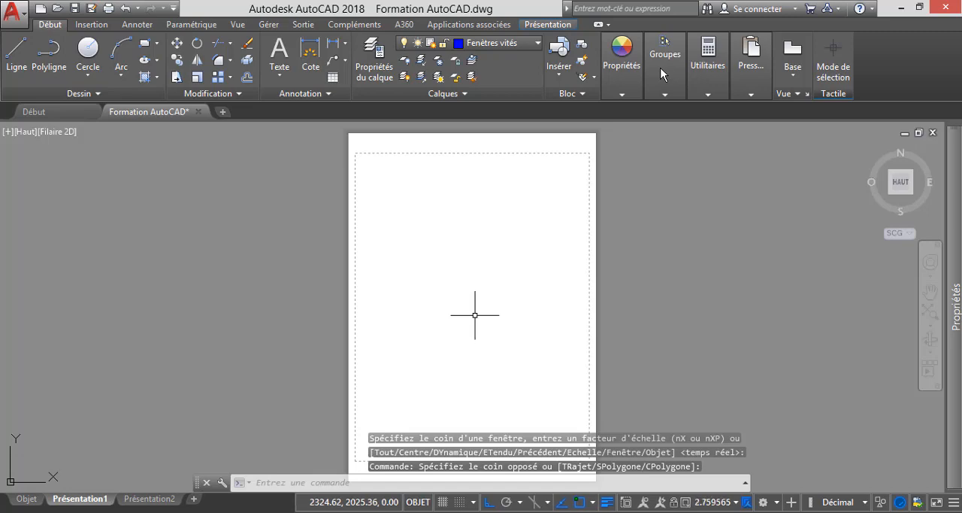
key("Escape")
key("Escape")
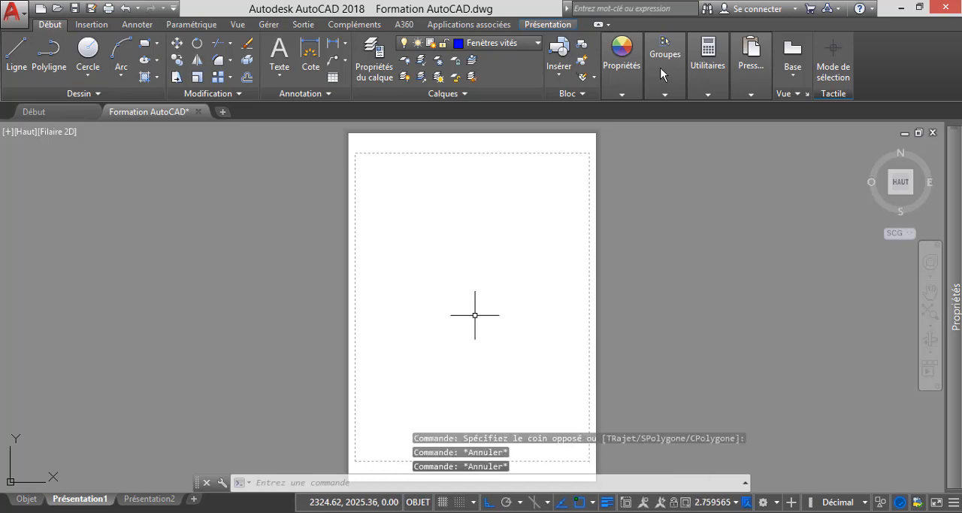
key("Escape")
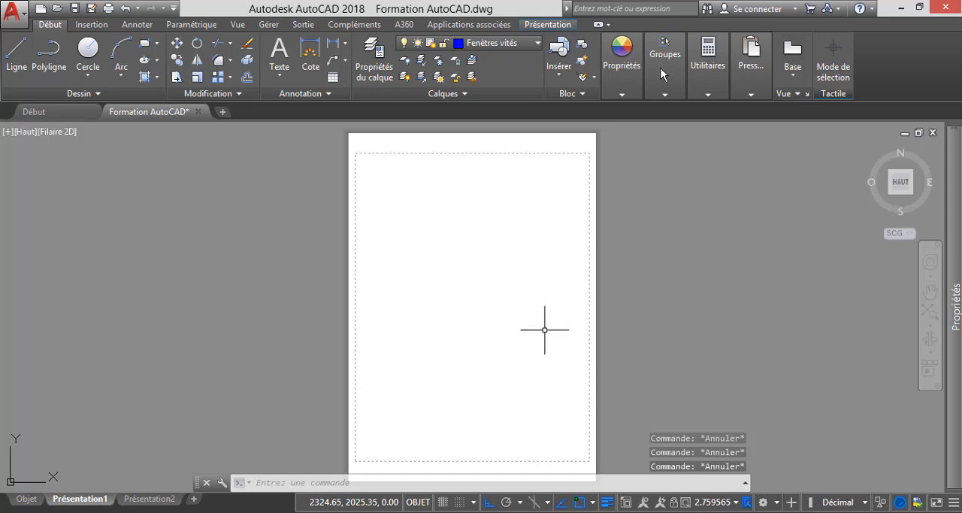
left_click(478, 320)
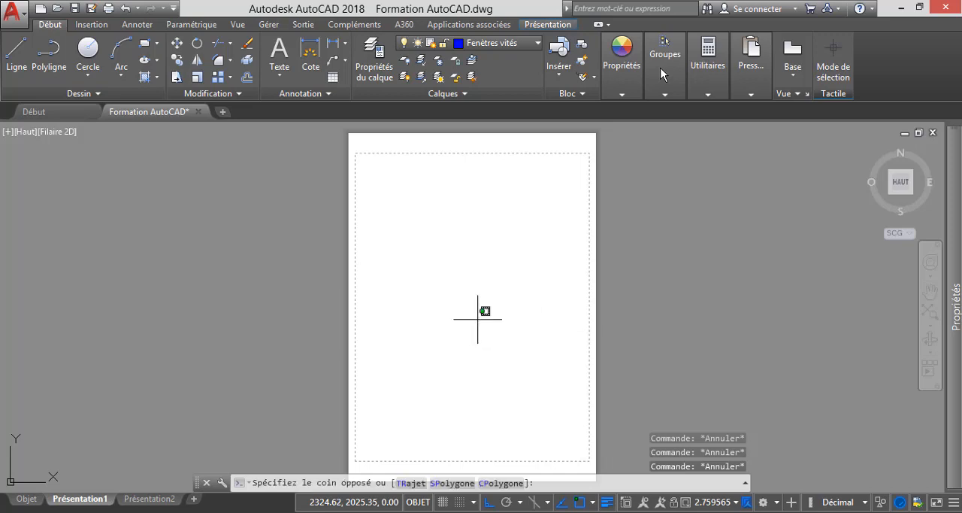
left_click(552, 411)
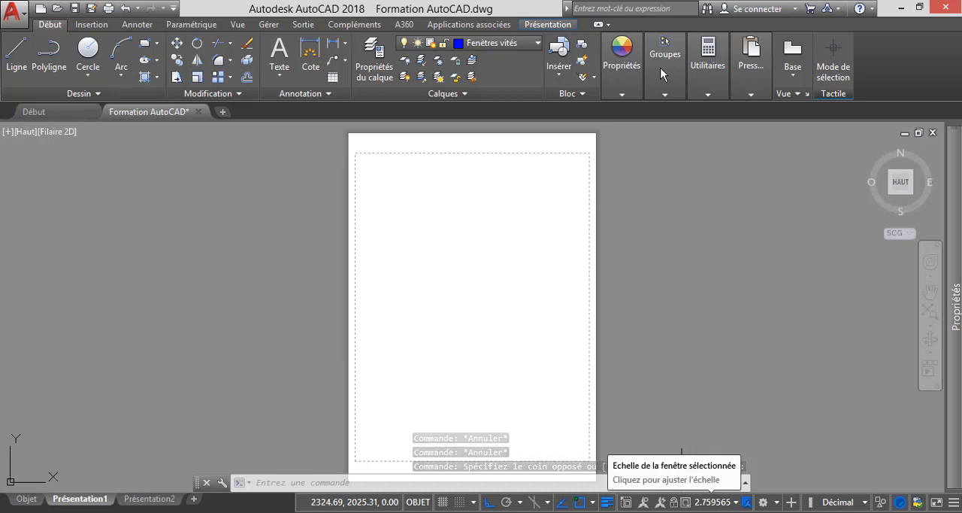
- Open the custom viewport scale list and delete all of its unused scales
left_click(714, 501)
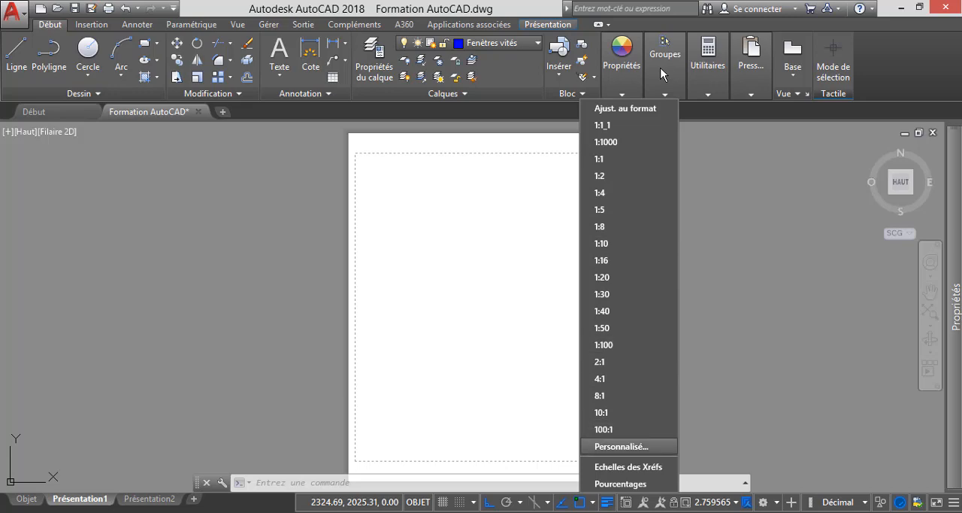
key("Return")
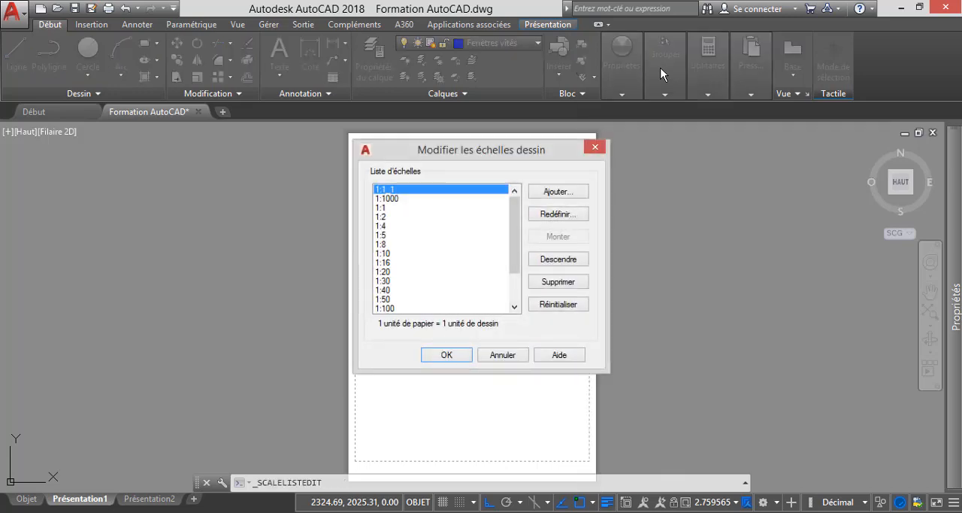
key("shift+Down")
key("shift+Down")
key("shift+Down")
key("shift+Down")
key("shift+Down")
key("shift+Down")
key("shift+Down")
key("shift+Down")
key("shift+Down")
key("shift+Down")
key("shift+Down")
key("shift+Down")
key("shift+Down")
key("shift+Down")
key("shift+Down")
key("shift+Down")
key("shift+Down")
key("shift+Down")
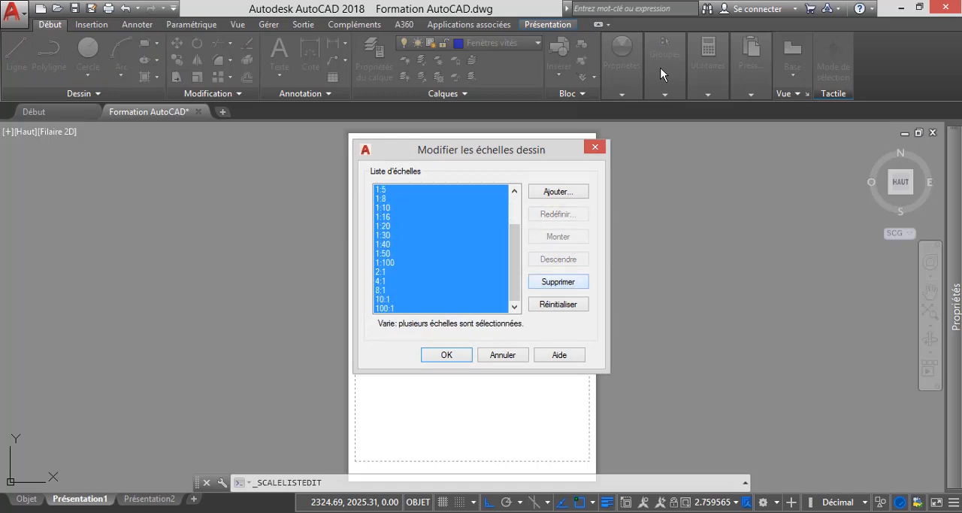
left_click(558, 282)
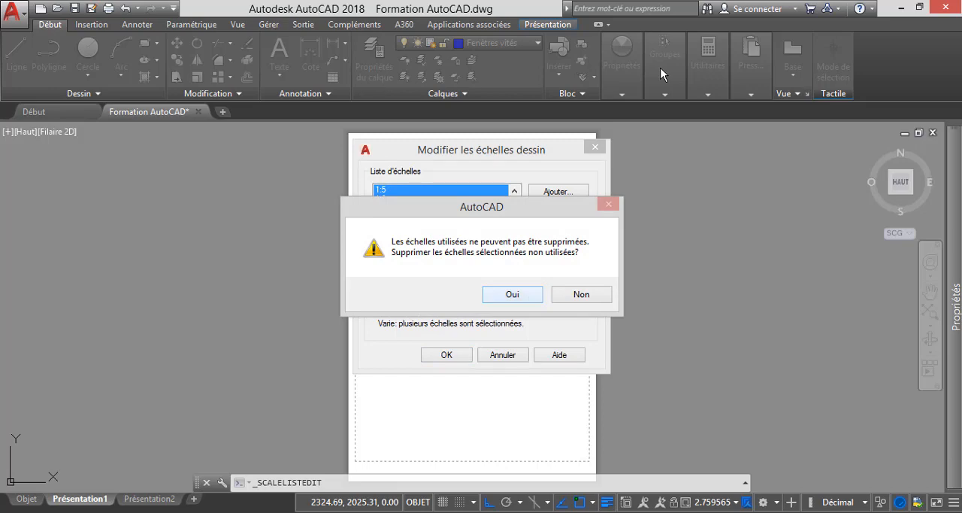
left_click(512, 294)
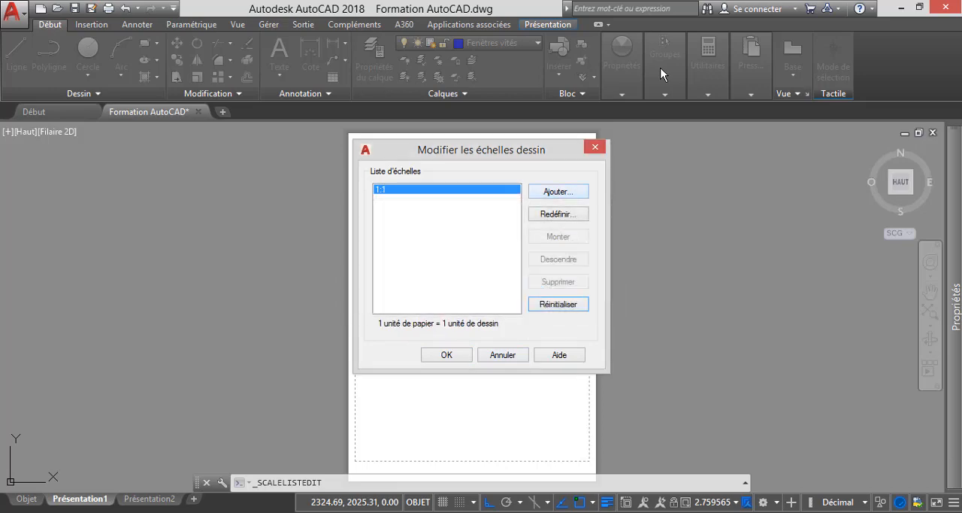
- Add a scale named 1/100 with 1 paper unit = 100 drawing units, and save the scale list
left_click(557, 192)
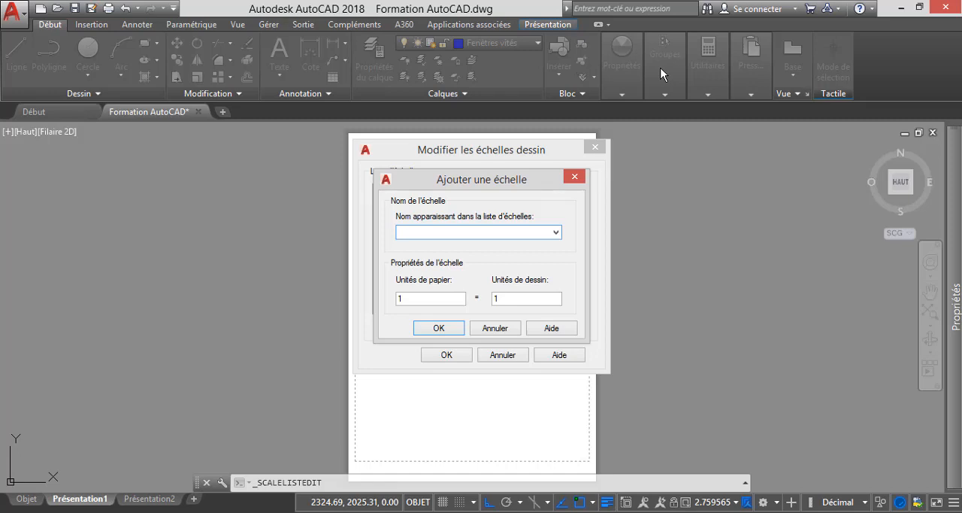
type("1/100")
key("Tab")
key("Tab")
type("100")
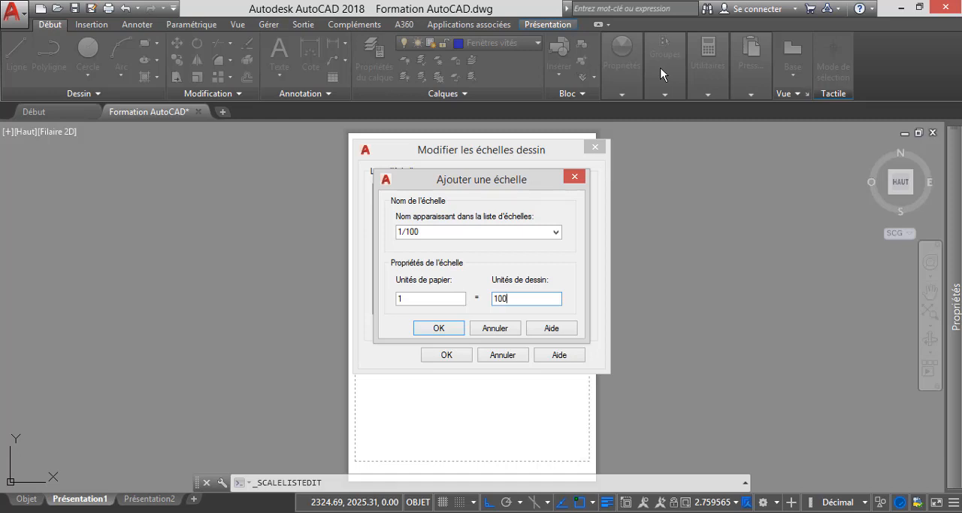
key("Return")
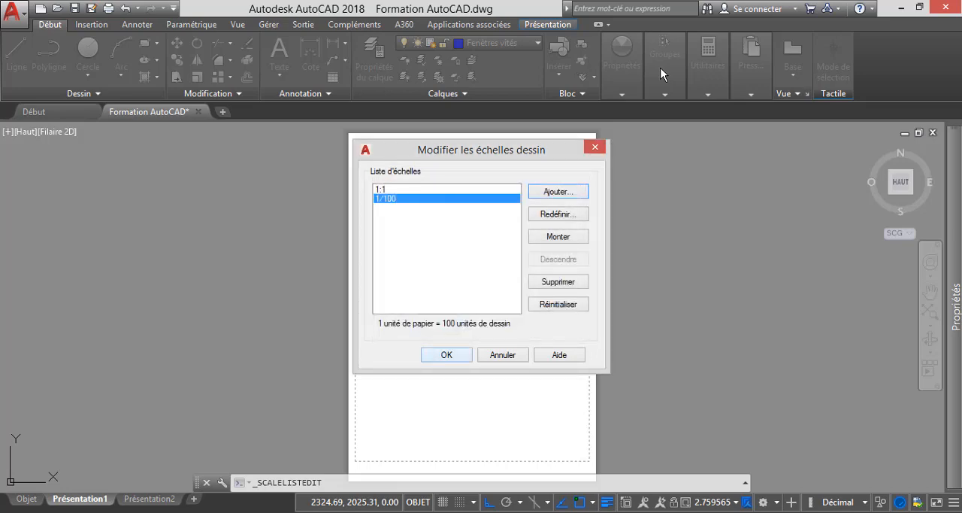
key("Return")
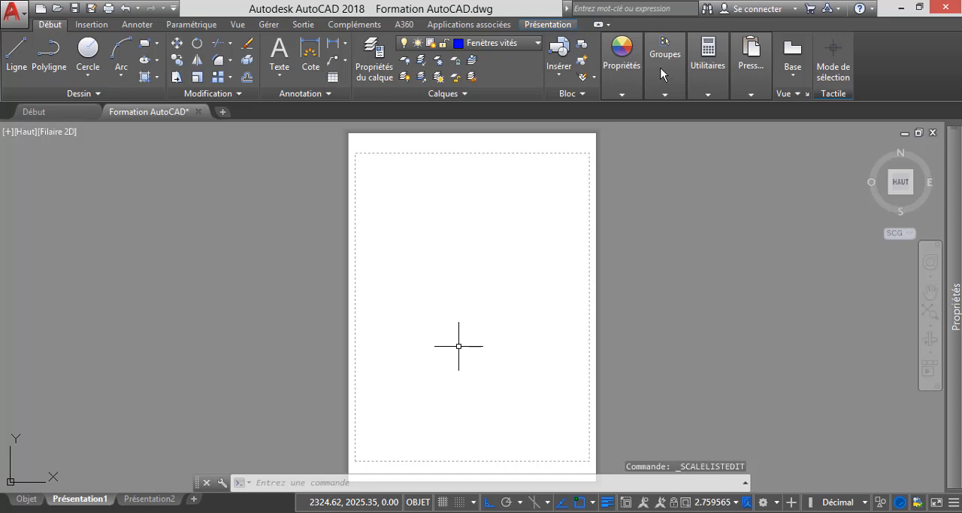
- Create a single (Unique) viewport with FENETRES, spanning the printable area of the Présentation1 sheet
type("FENET")
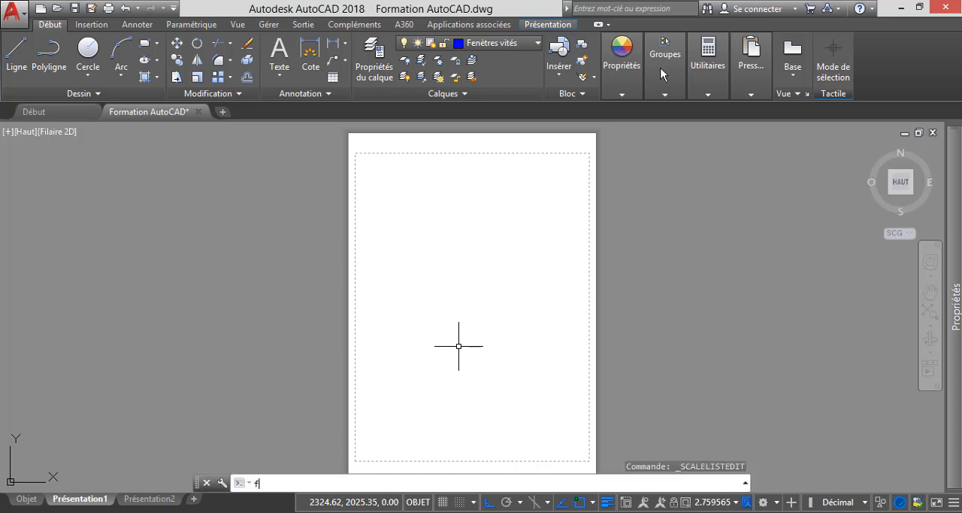
type("RES")
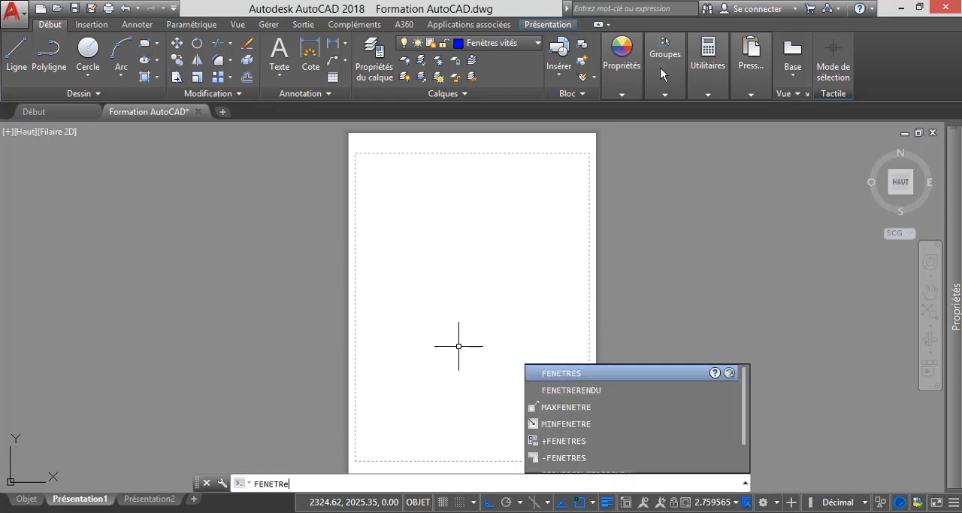
key("Return")
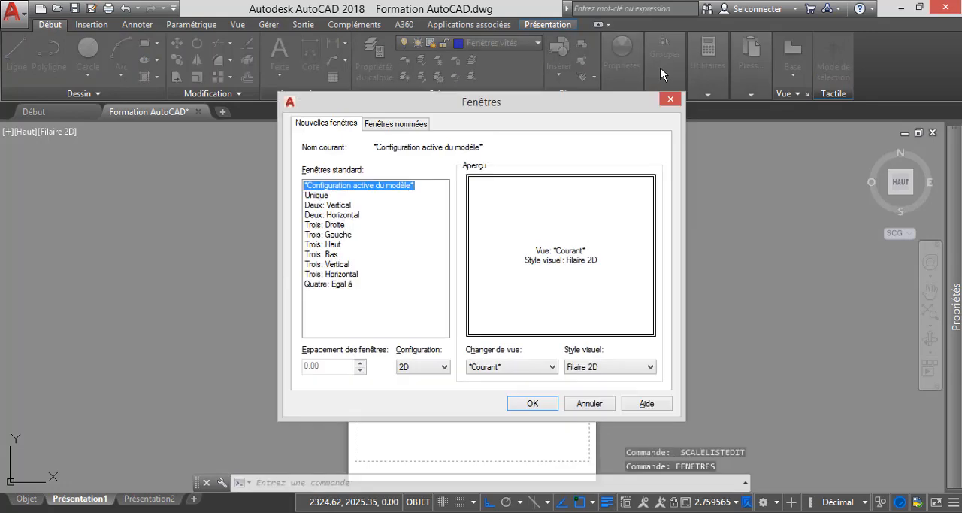
key("Down")
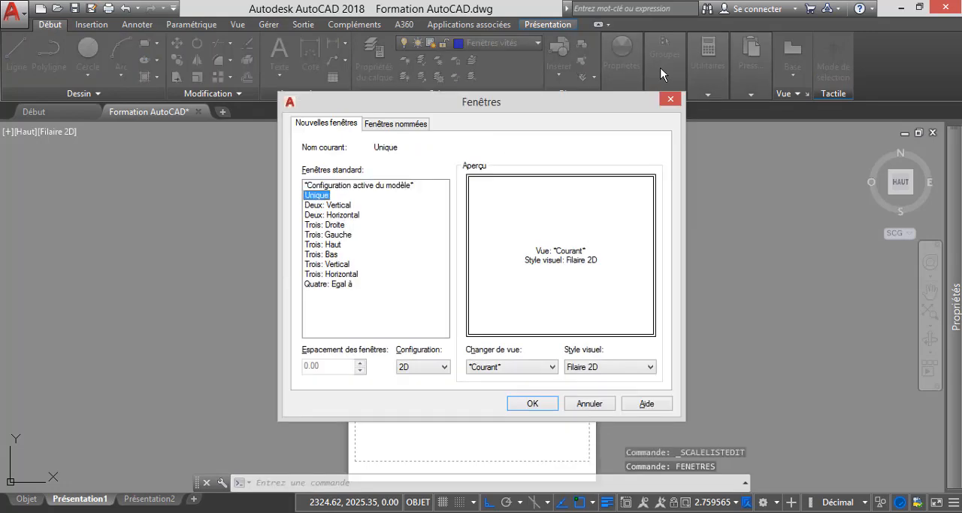
key("Return")
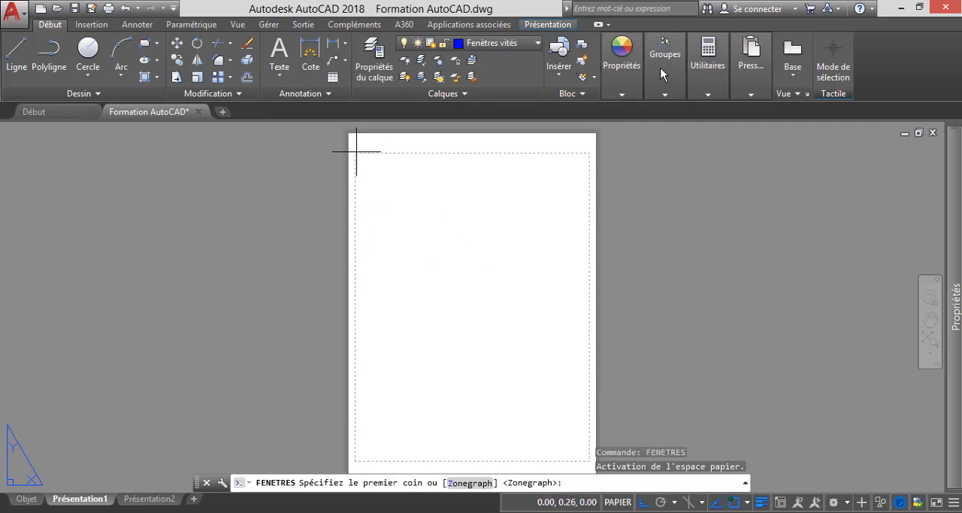
left_click(357, 151)
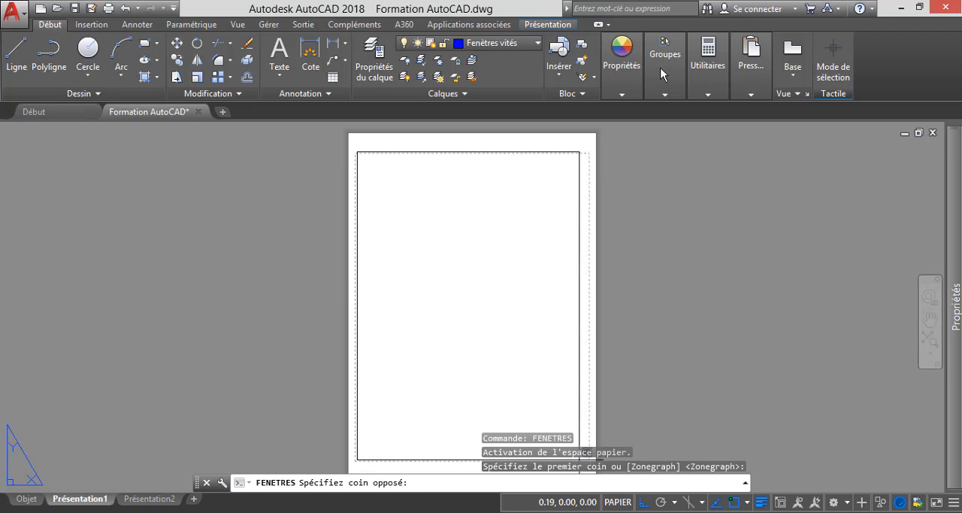
left_click(592, 459)
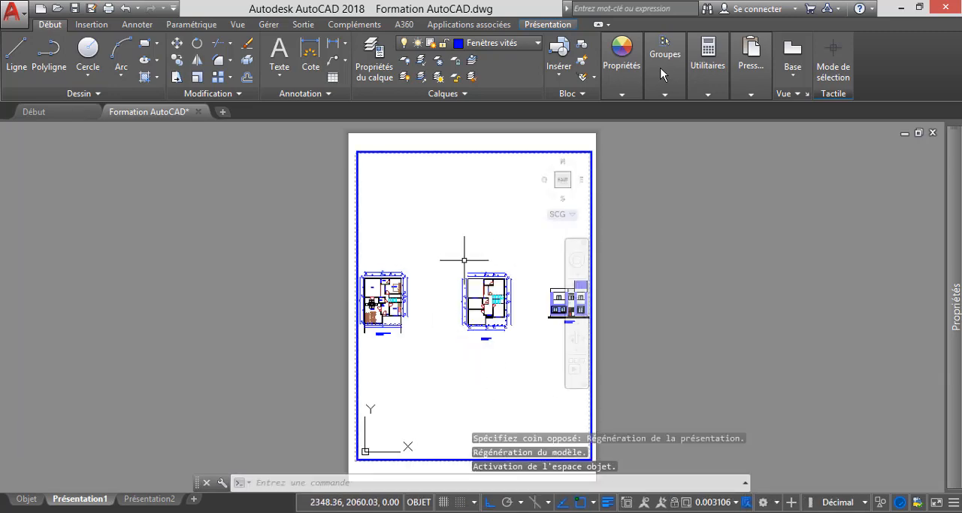
- Frame the ground-floor plan in the new viewport and set the viewport scale to 1/100
scroll(513, 272, "down", 1)
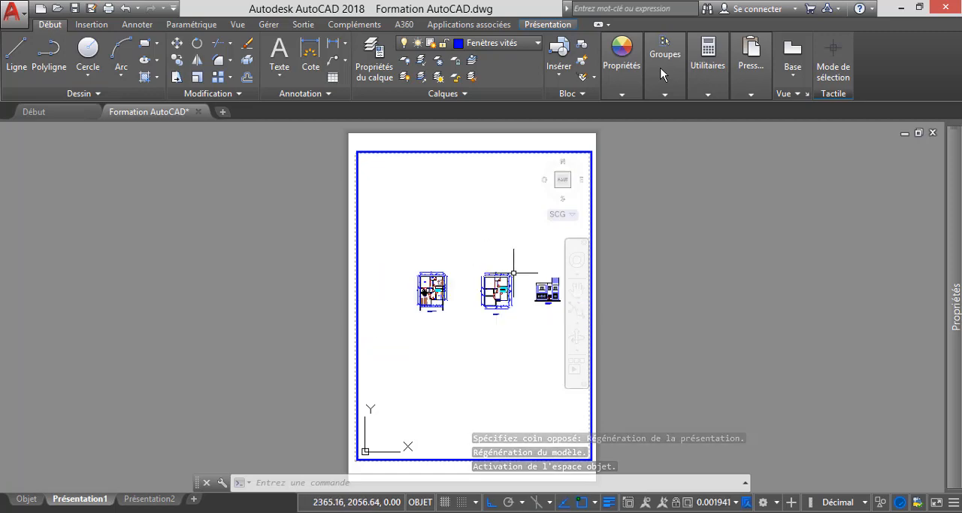
scroll(422, 289, "up", 2)
scroll(387, 289, "up", 2)
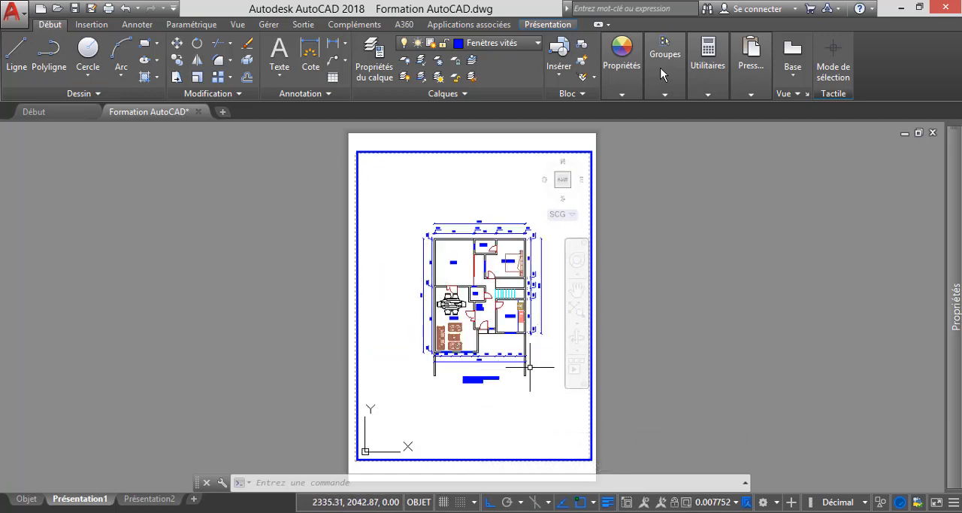
scroll(501, 338, "up", 2)
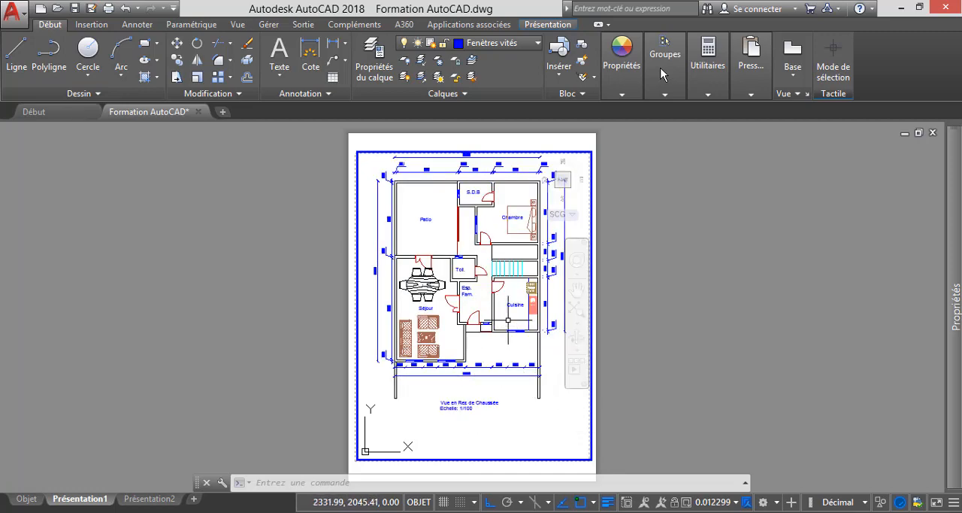
scroll(498, 329, "down", 2)
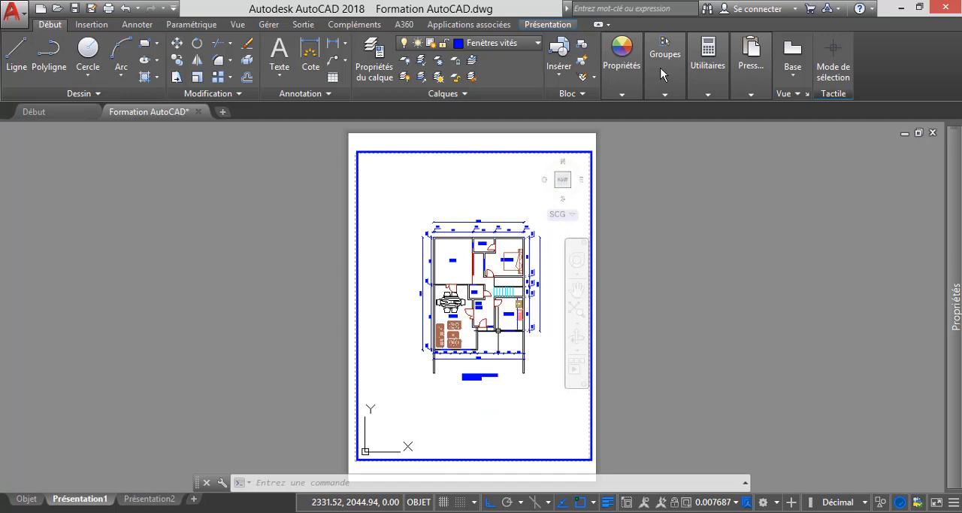
scroll(481, 329, "down", 2)
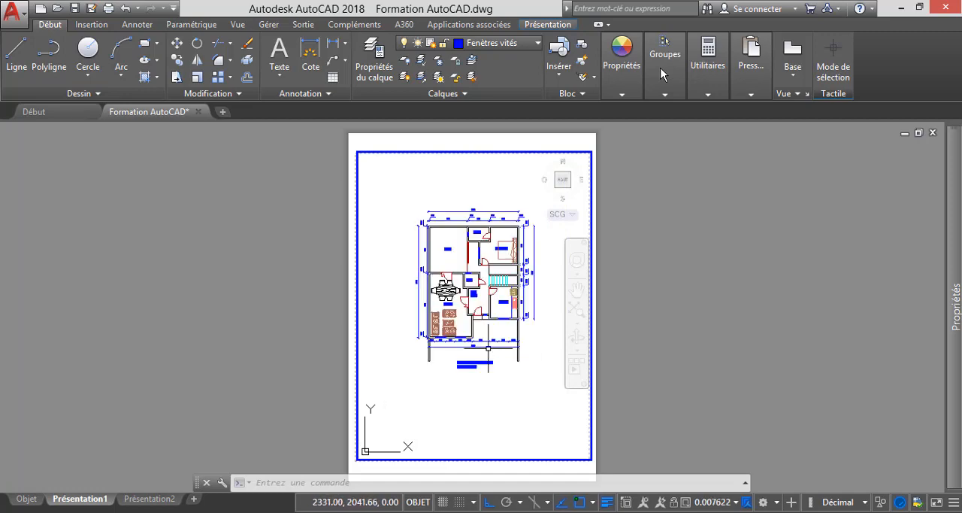
scroll(507, 342, "up", 2)
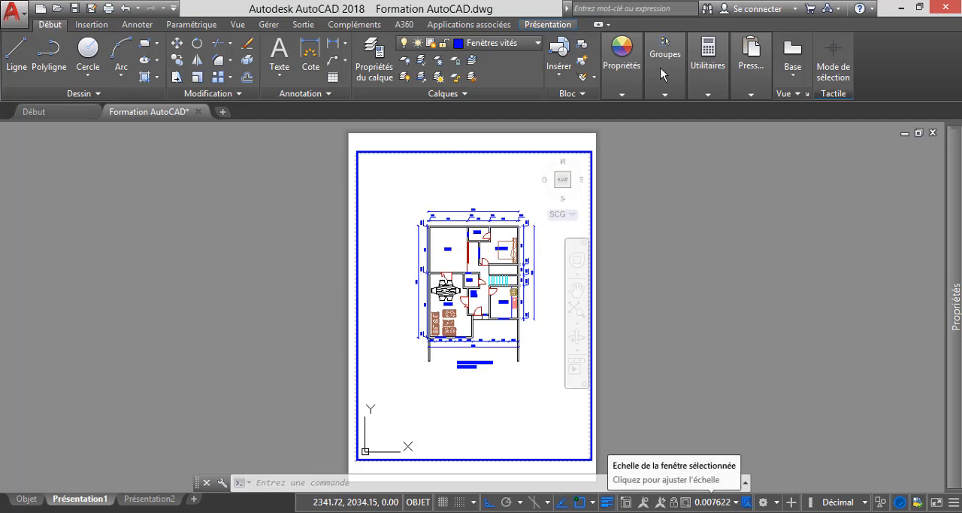
left_click(712, 501)
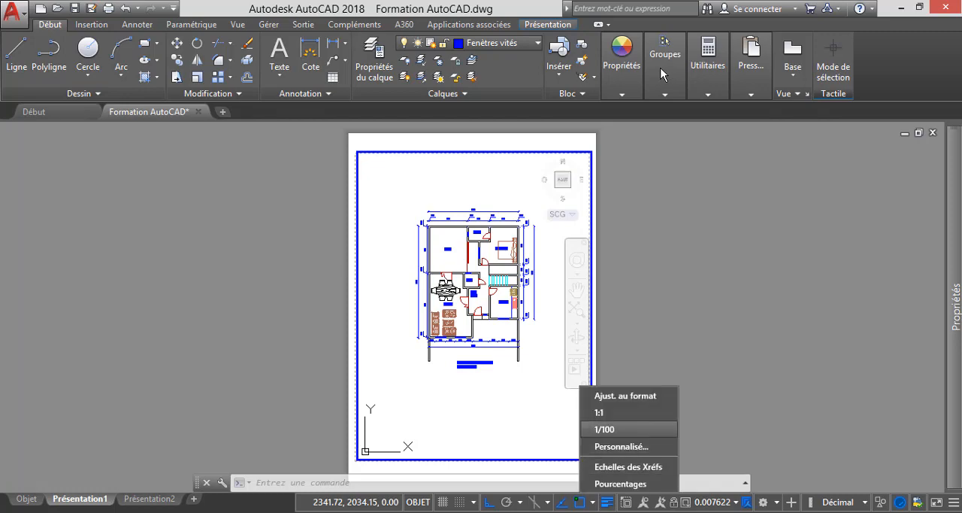
left_click(604, 429)
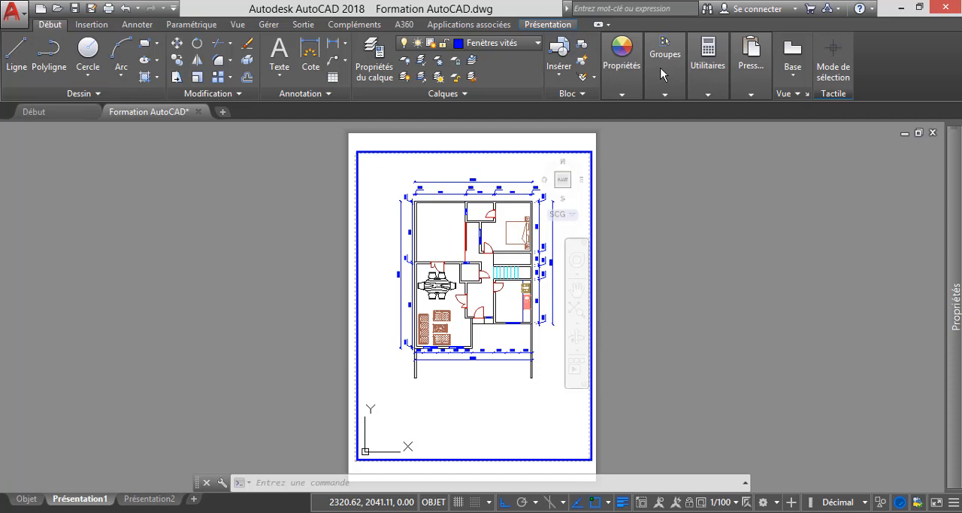
- Leave the ground-floor plan's viewport, lock the active viewport, and test the lock by zooming around the sheet
double_click(281, 352)
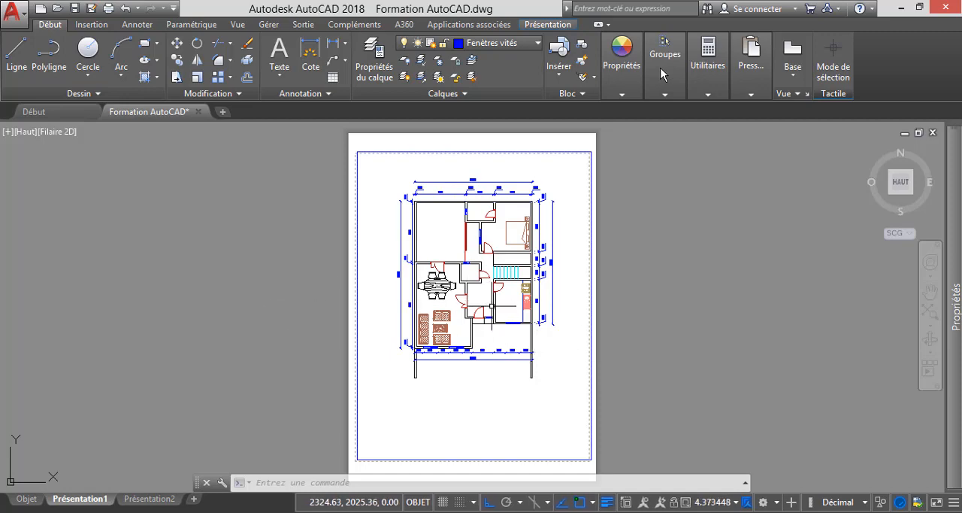
left_click(676, 326)
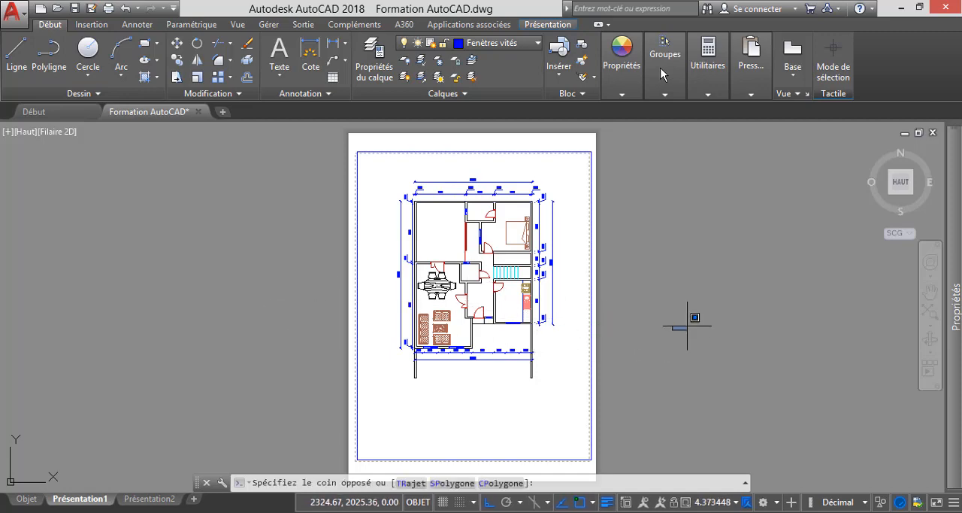
key("Escape")
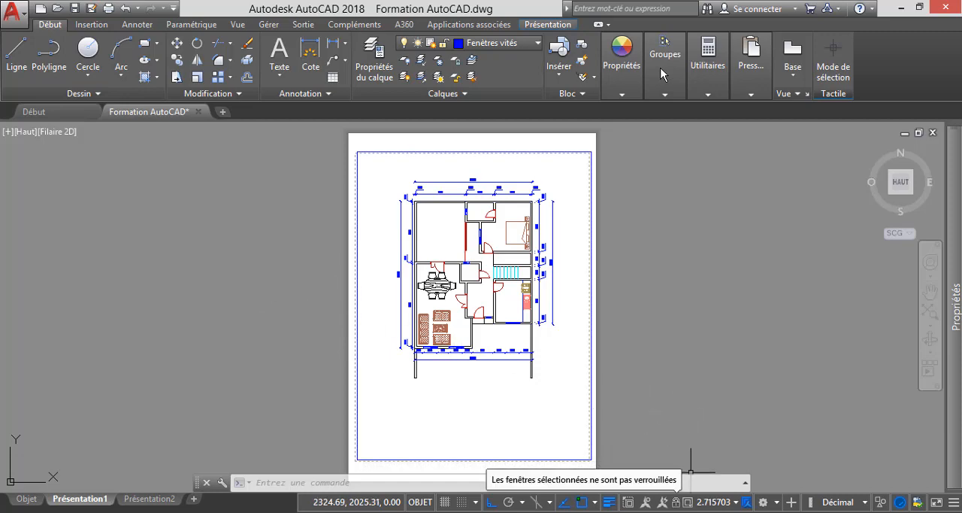
left_click(675, 501)
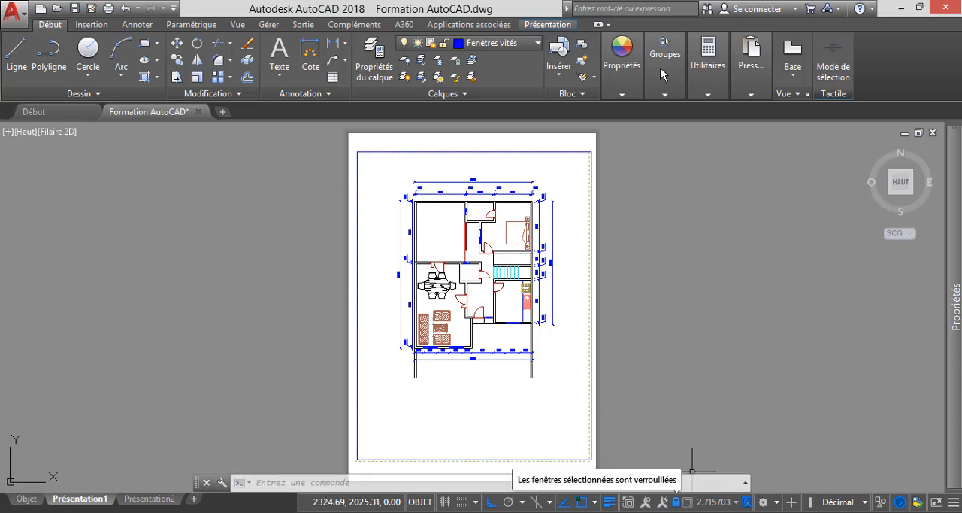
left_click(304, 278)
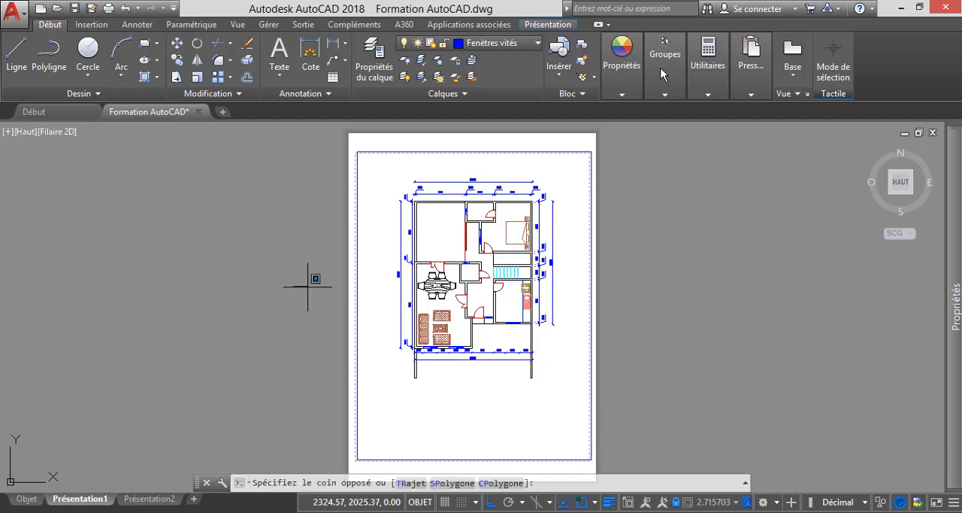
scroll(354, 295, "down", 5)
scroll(339, 290, "up", 5)
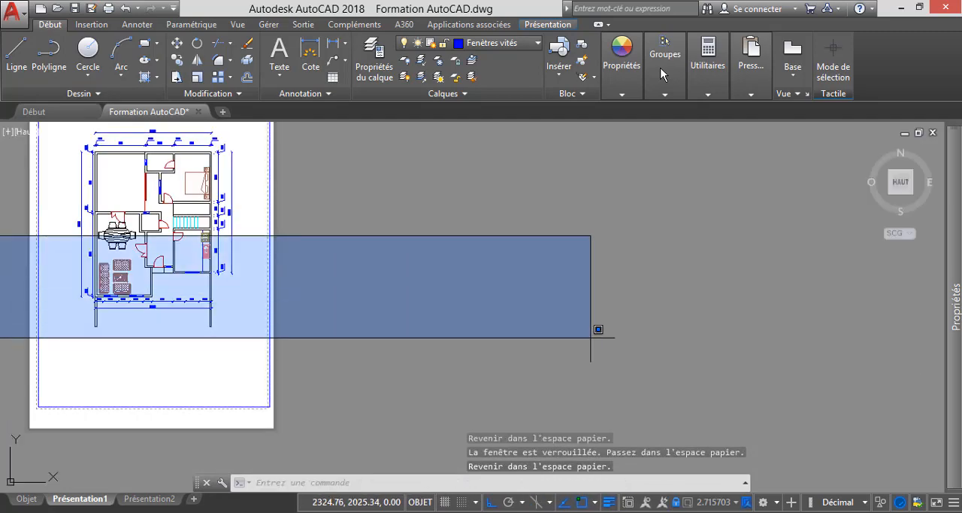
scroll(593, 330, "down", 2)
key("Escape")
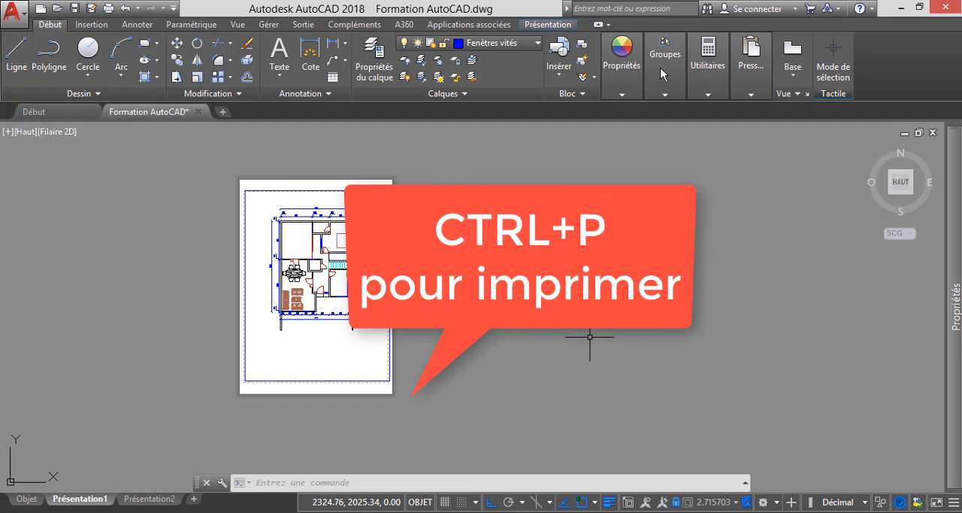
- Plot Présentation1 as a single sheet with plot style table Aucune, saving it as Formation AutoCAD-Présentation1.pdf on the desktop (Bureau)
key("ctrl+p")
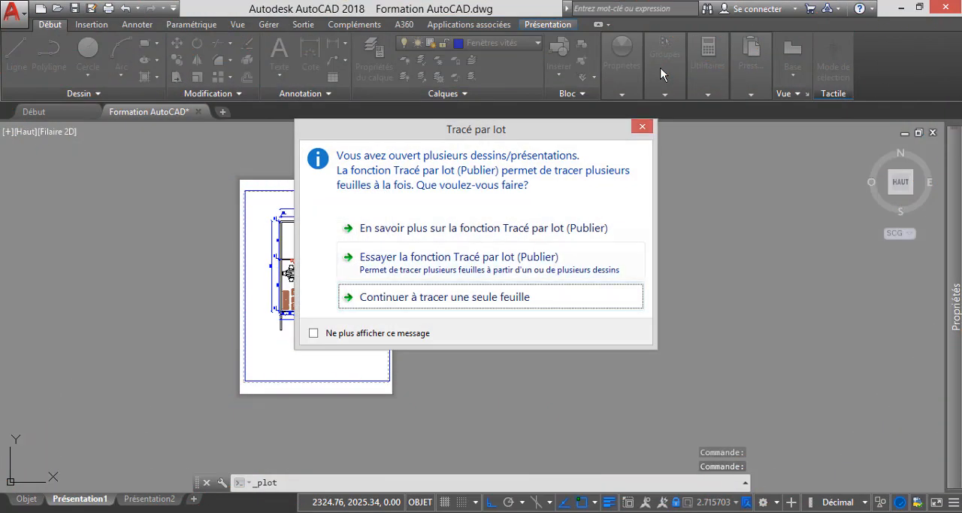
key("Return")
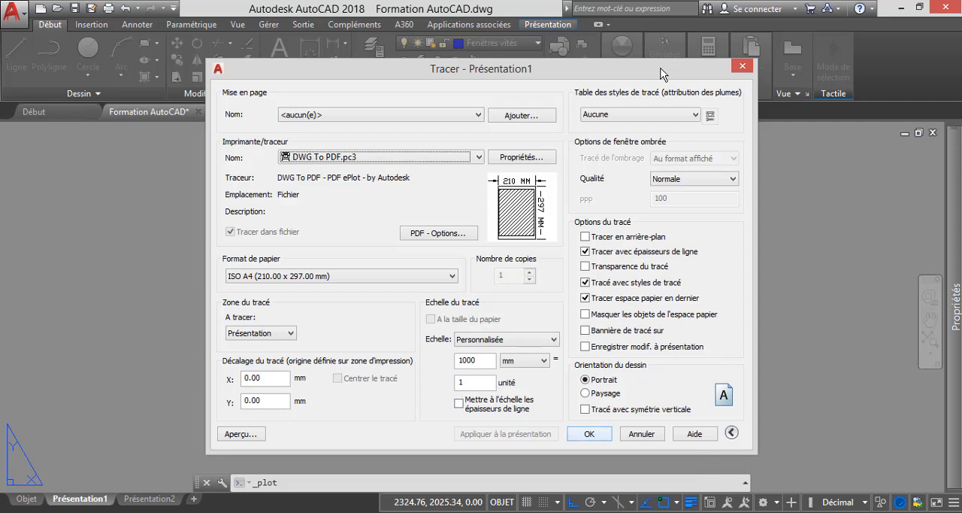
left_click(662, 114)
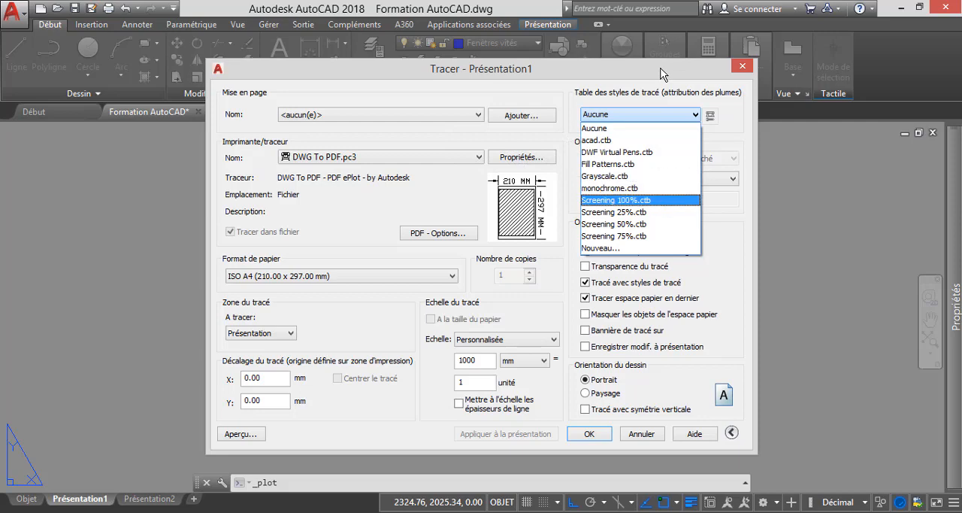
left_click(661, 115)
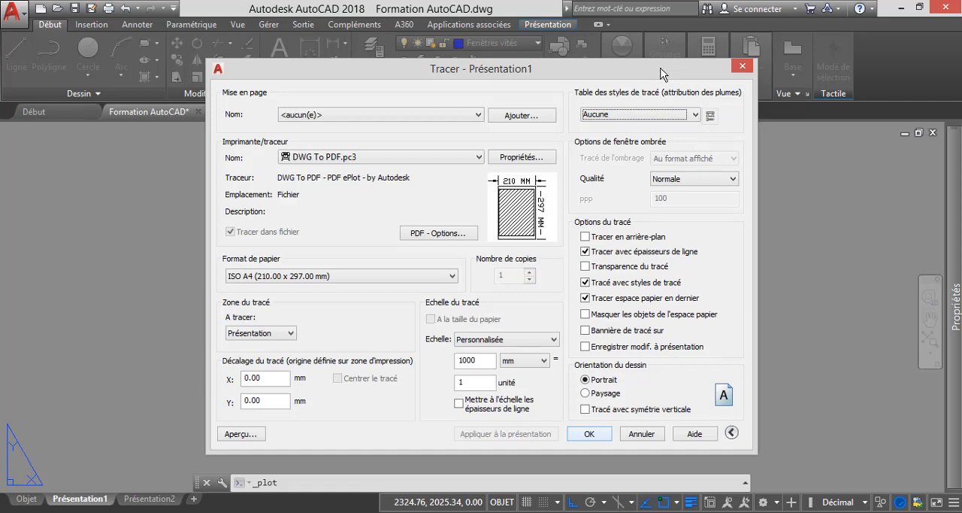
key("Return")
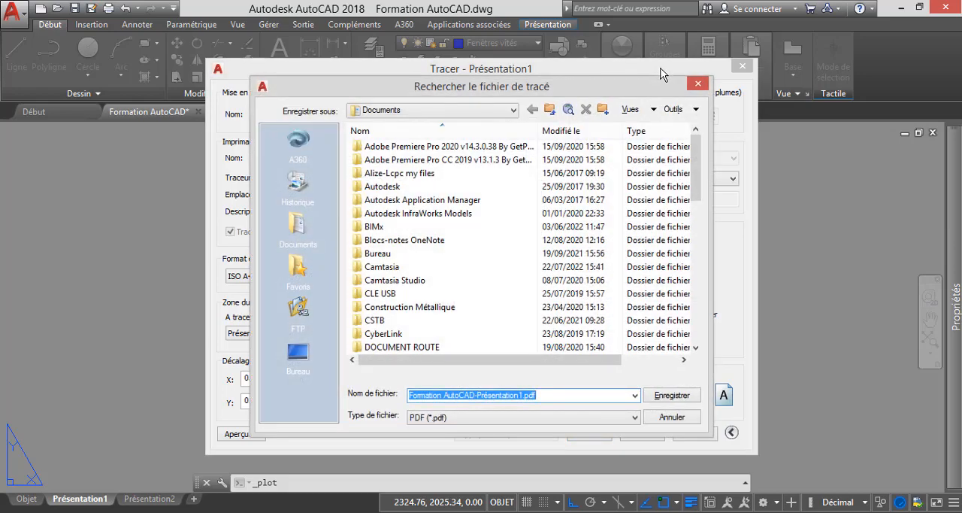
left_click(406, 111)
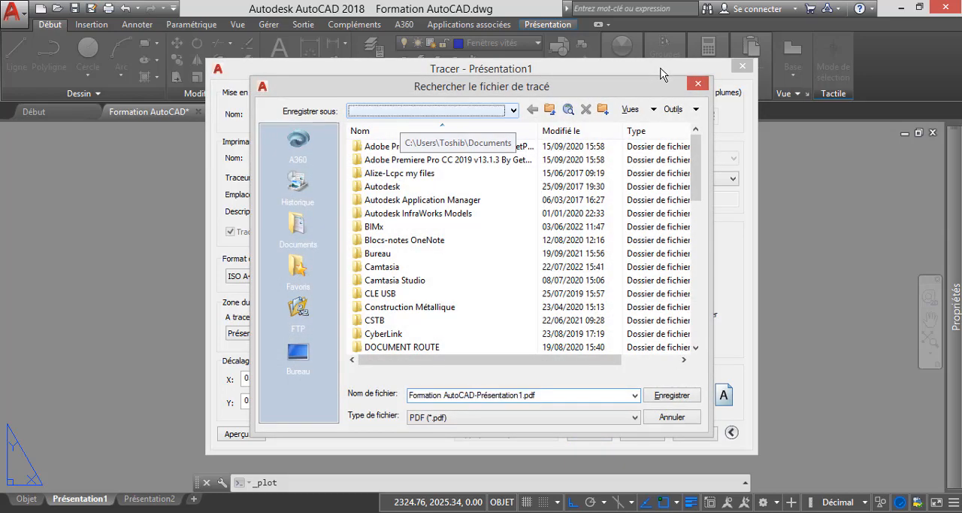
left_click(298, 352)
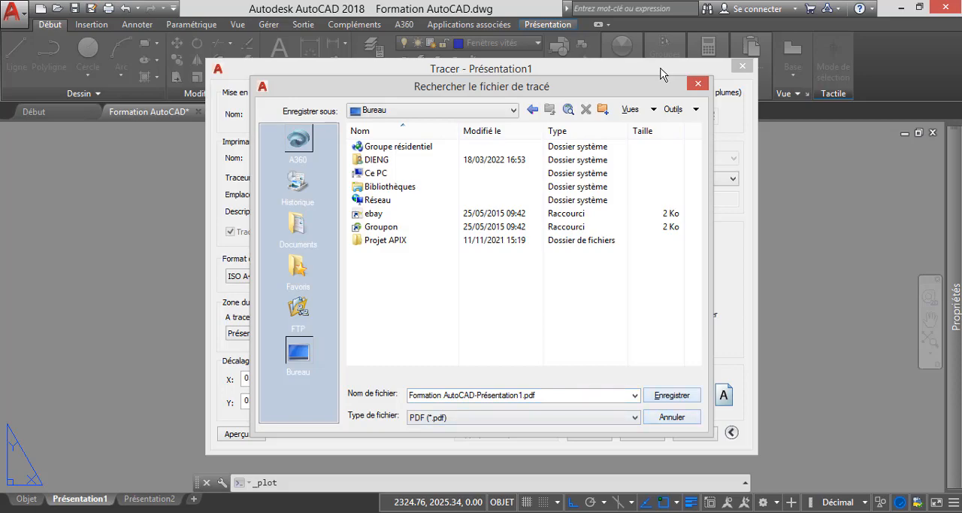
key("Return")
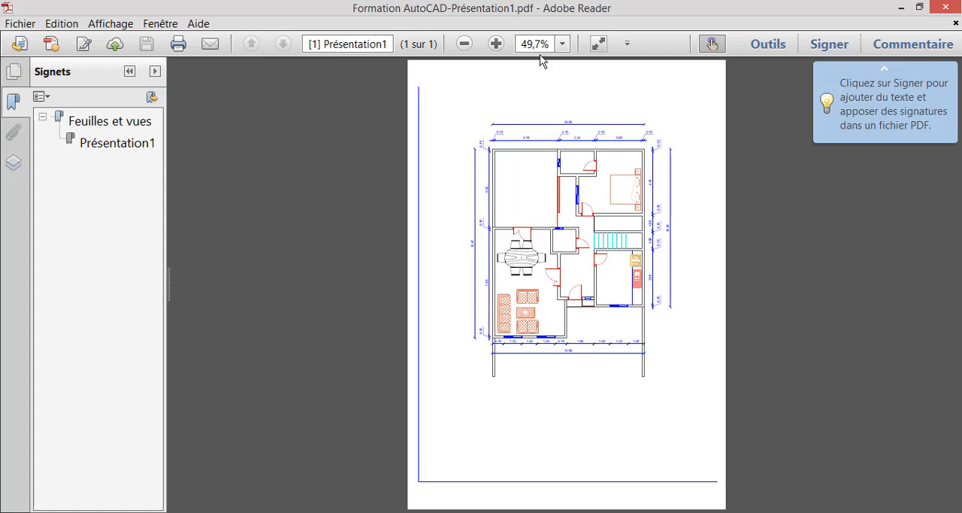
- View the plotted PDF at 100% and examine the ground-floor plan and its dimensions
left_click(562, 45)
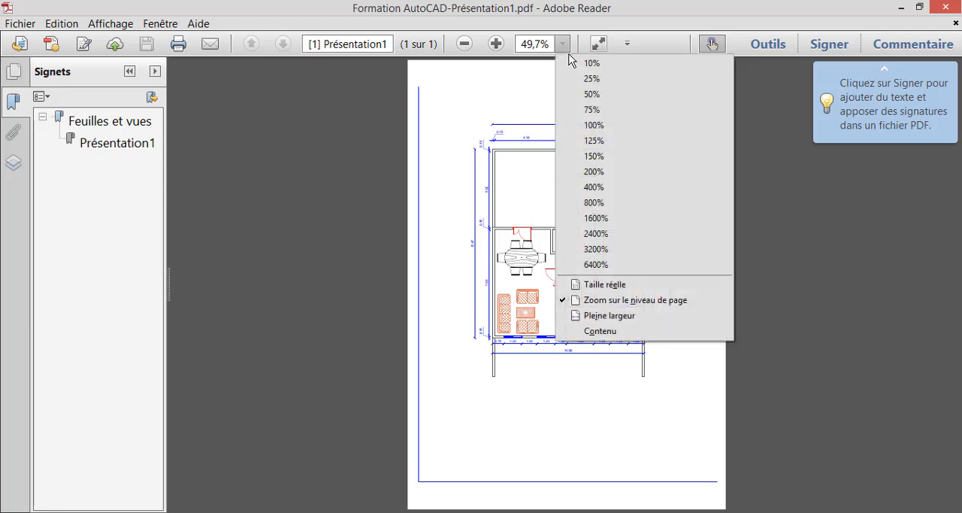
left_click(605, 126)
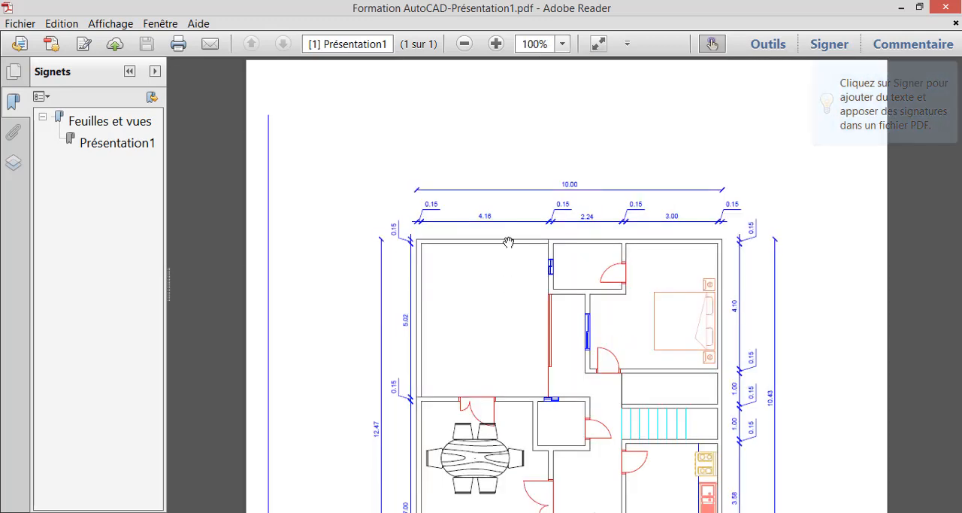
scroll(509, 242, "down", 5)
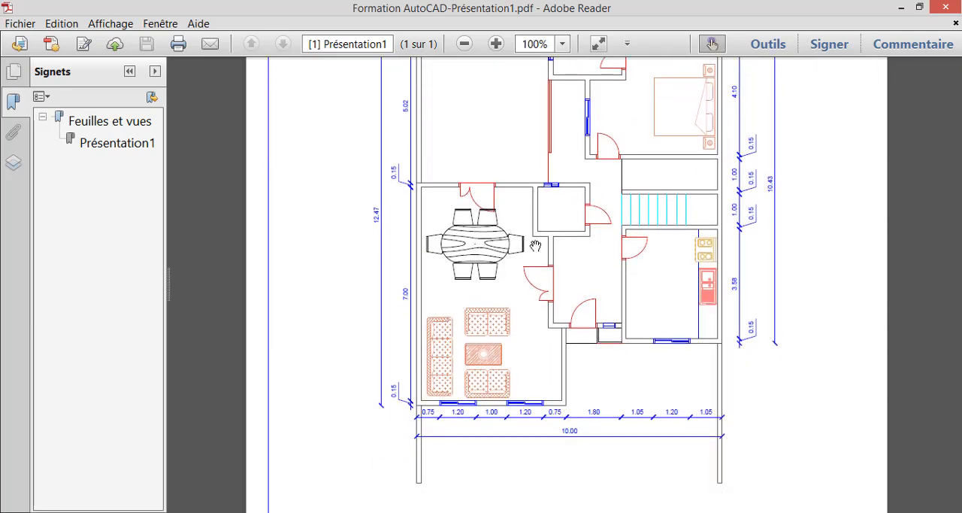
scroll(535, 245, "up", 3)
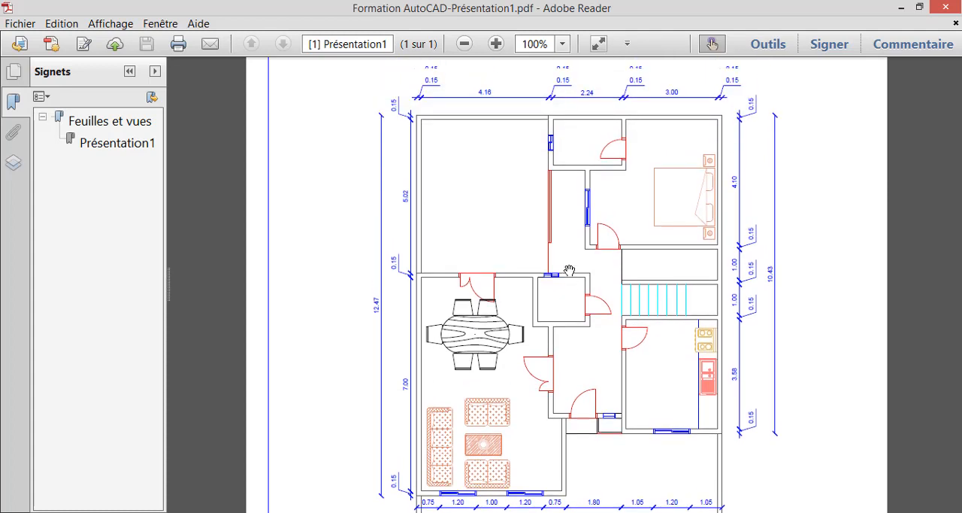
scroll(569, 270, "up", 1)
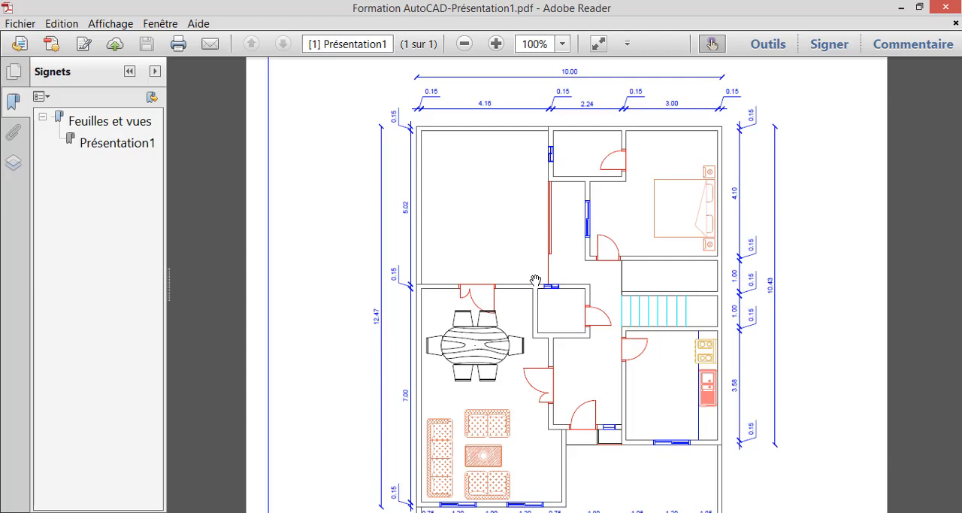
scroll(488, 241, "down", 2)
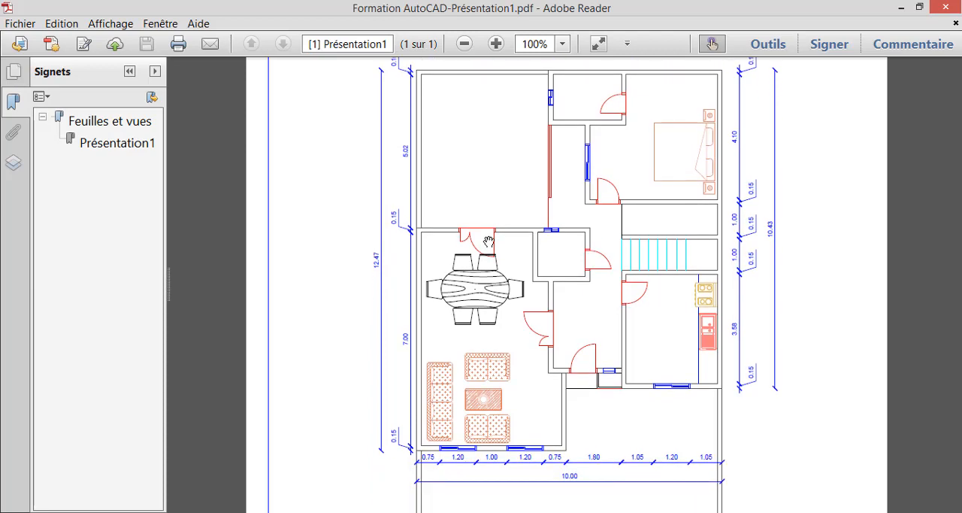